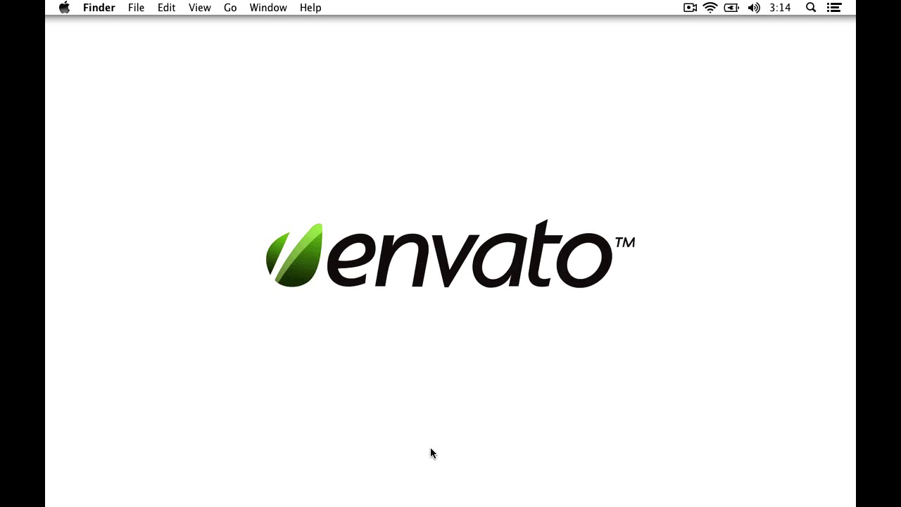
mouse_move(461, 502)
click(457, 468)
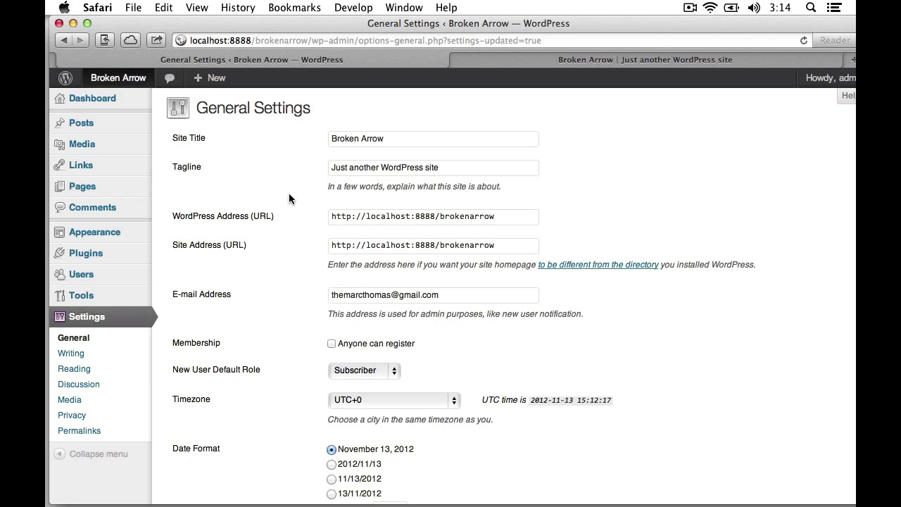
double_click(444, 219)
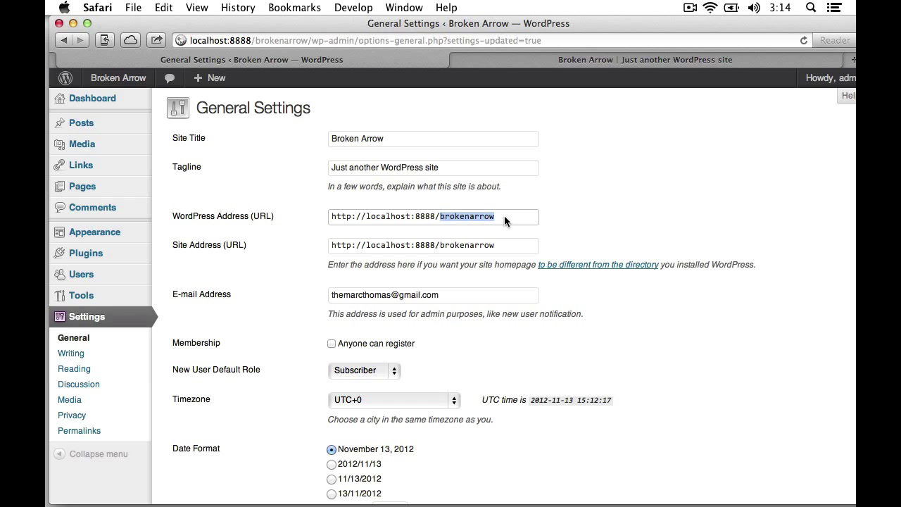
click(594, 194)
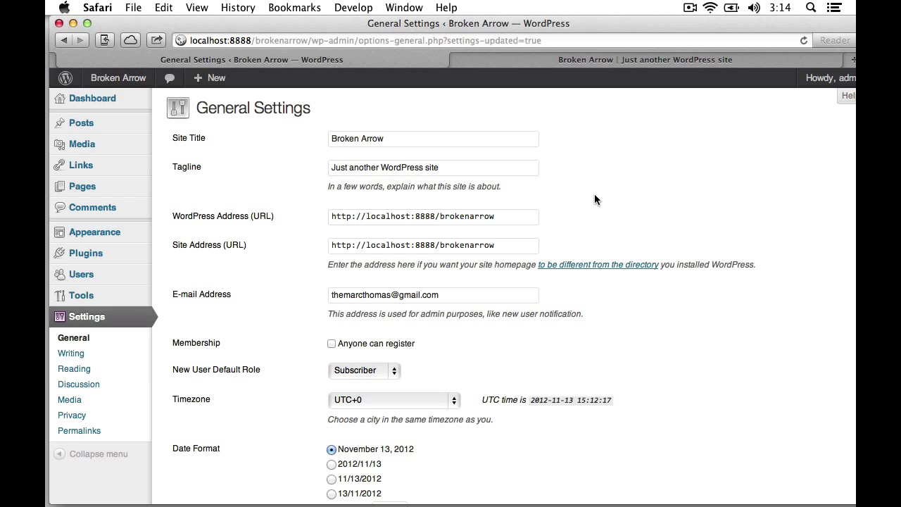
click(442, 244)
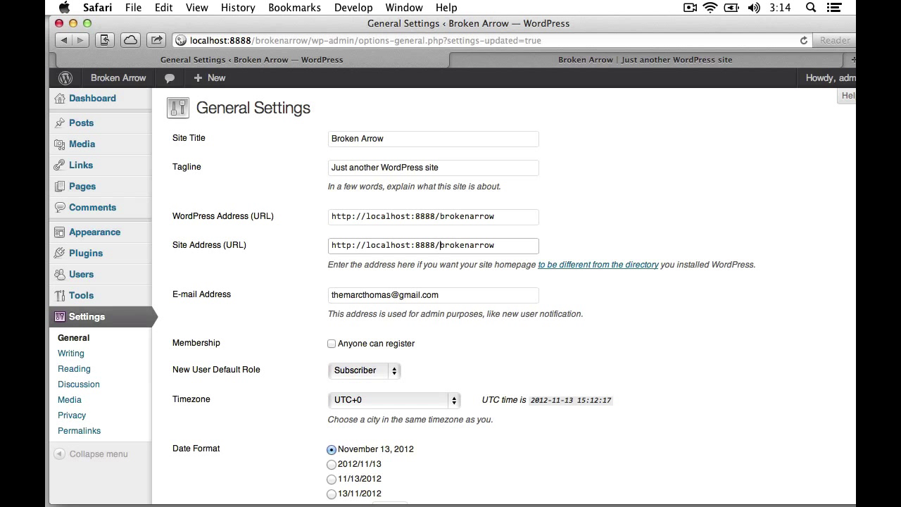
text(new)
scroll(706, 211, down, 5)
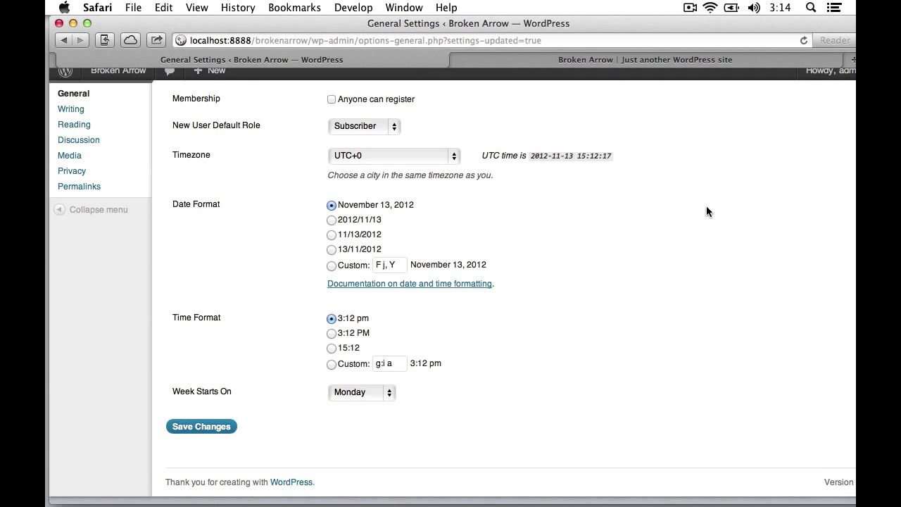
click(202, 427)
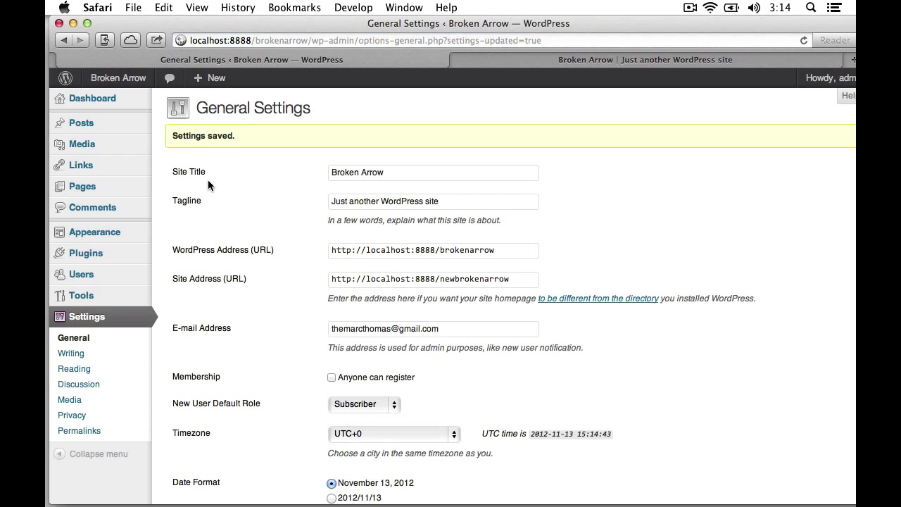
Open the Broken Arrow site in a new tab and see 404 Not Found at /newbrokenarrow/
super+click(133, 79)
click(598, 59)
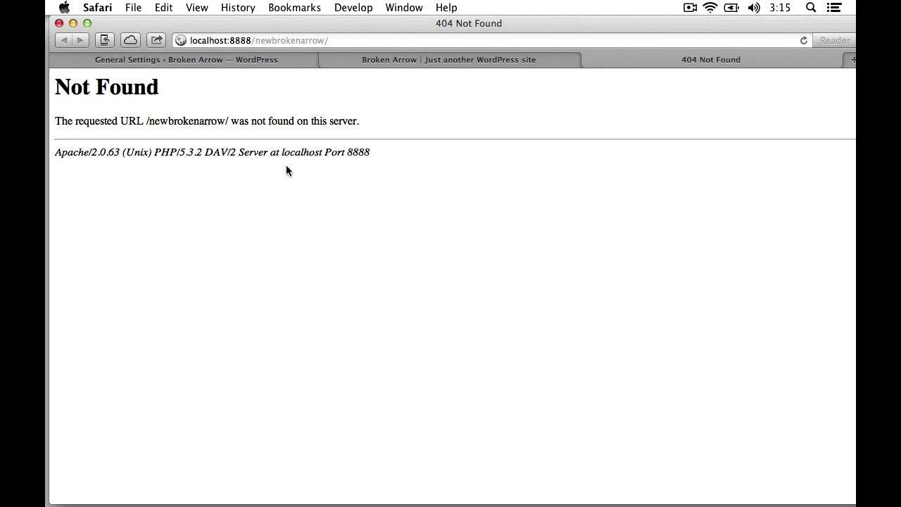
key(super+Tab)
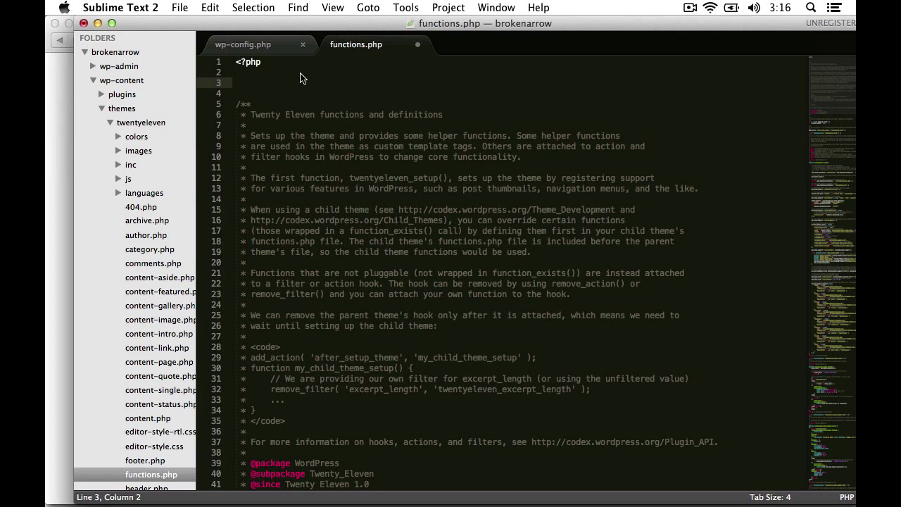
text(update_option('siteurl','http://localhost:8888/brokenarrow');)
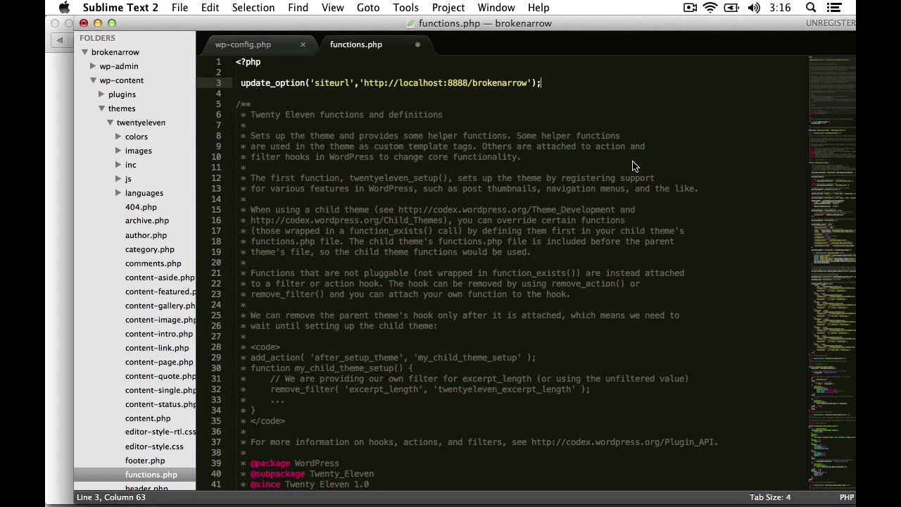
key(Return)
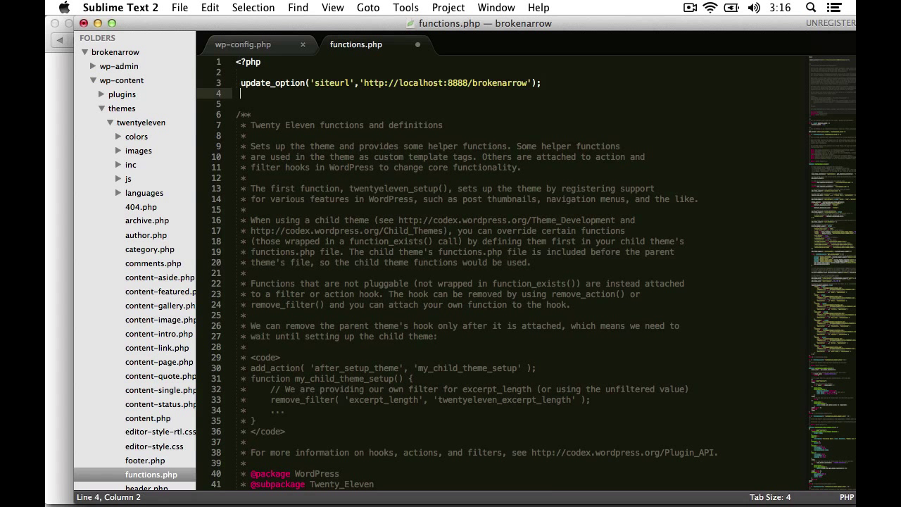
text(update_option('siteurl','http://localhost:8888/brokenarrow');)
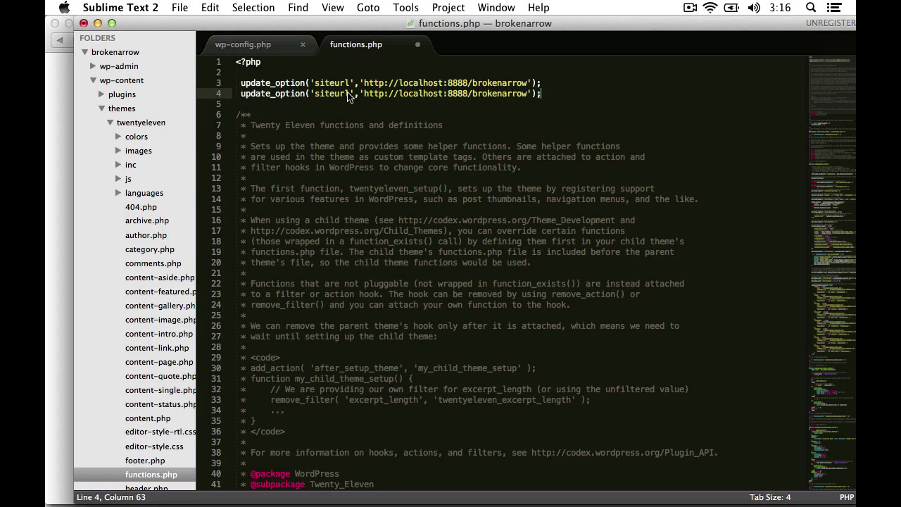
drag(351, 94, 316, 95)
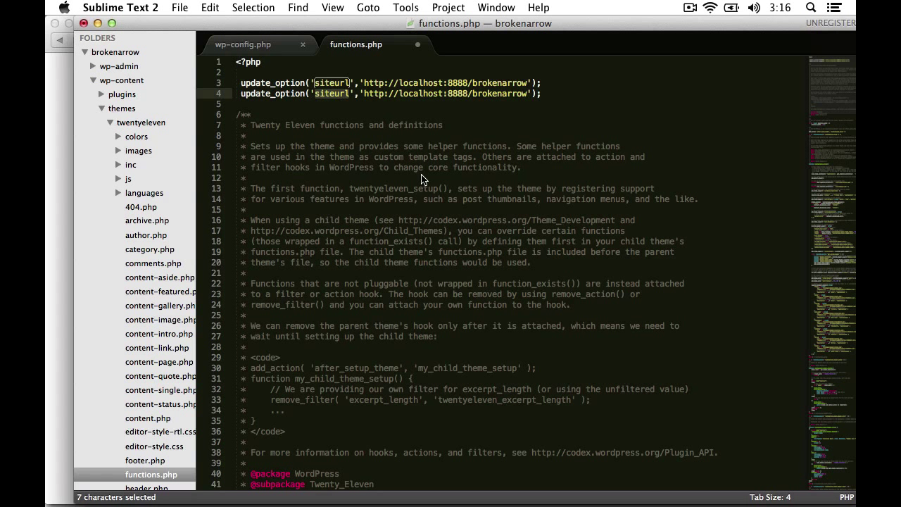
text(home)
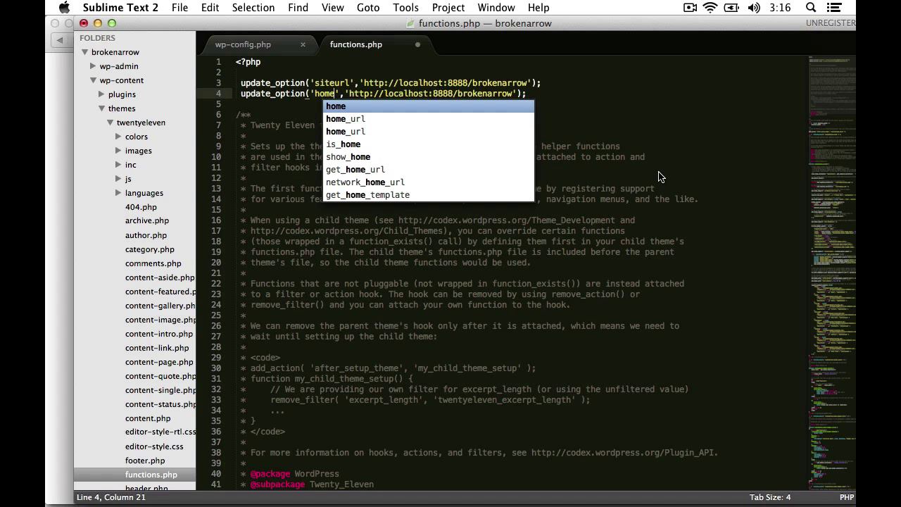
key(Escape)
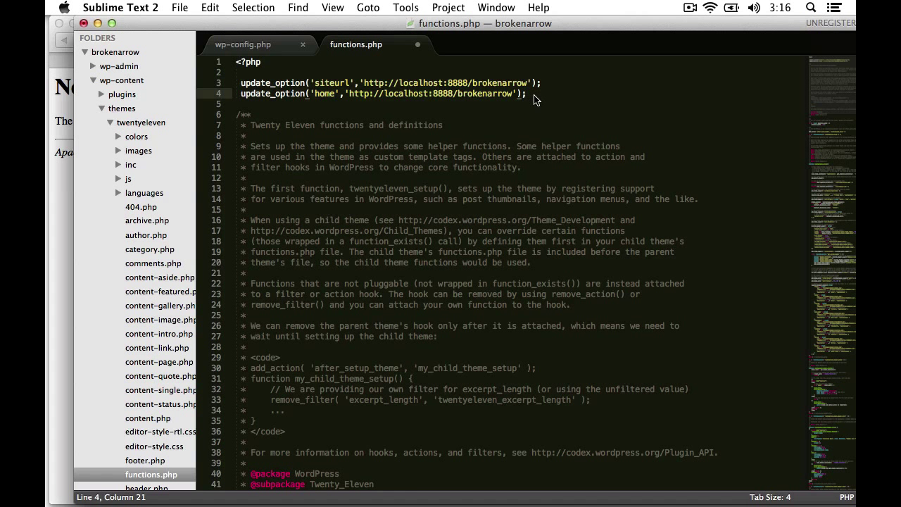
key(super+s)
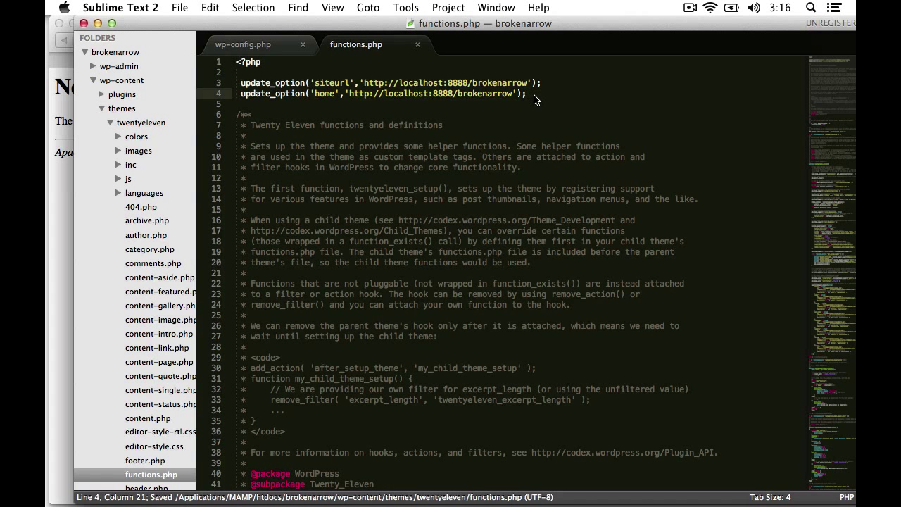
Load localhost:8888/brokenarrow, then reload General Settings to see the Site Address restored to brokenarrow
click(55, 152)
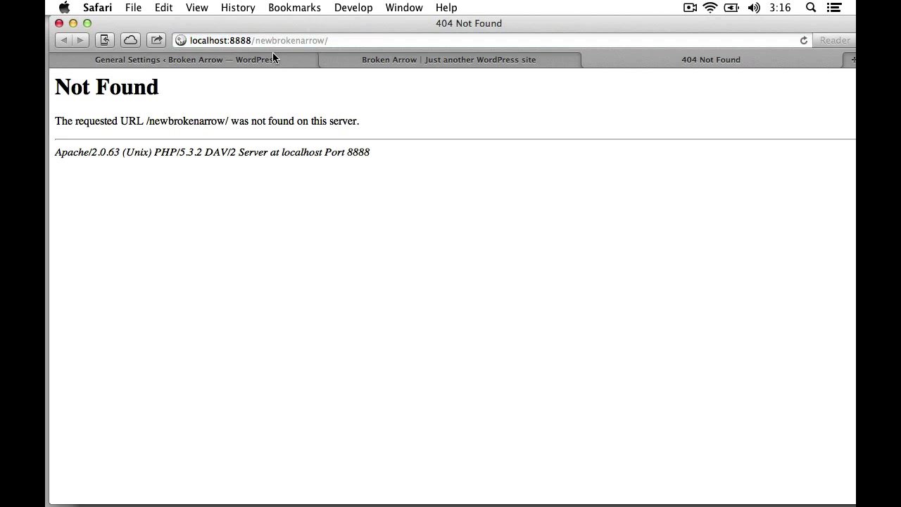
drag(272, 45, 260, 45)
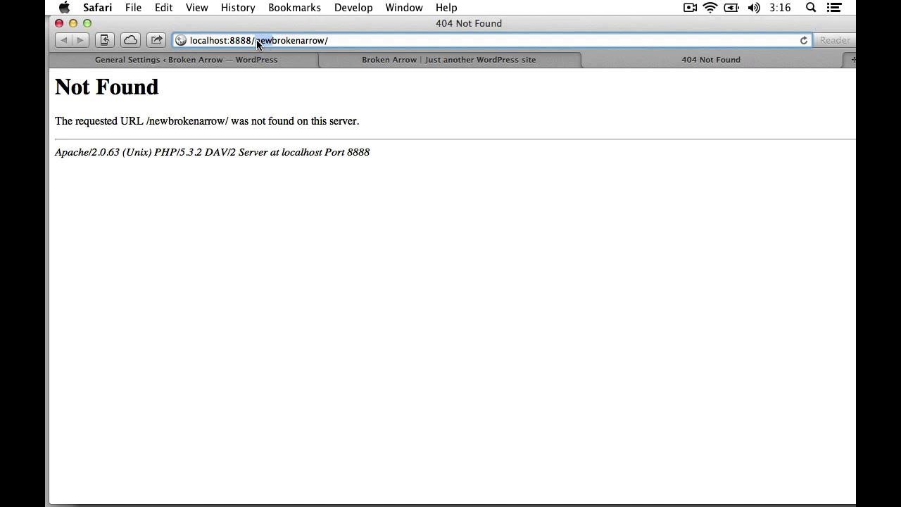
key(BackSpace)
key(Return)
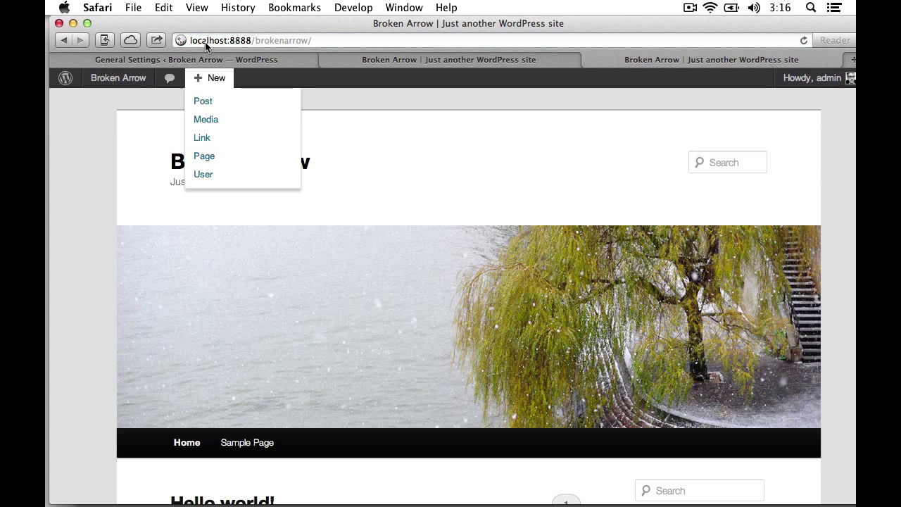
click(287, 55)
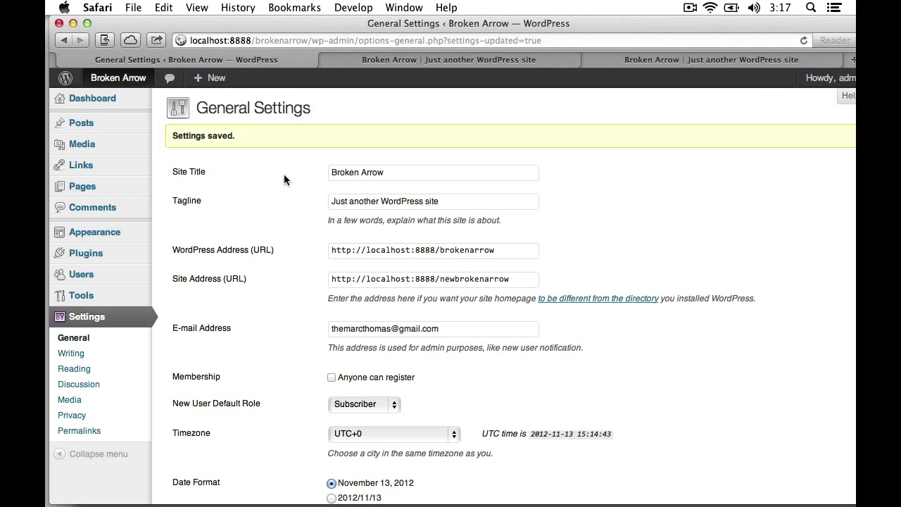
key(super+r)
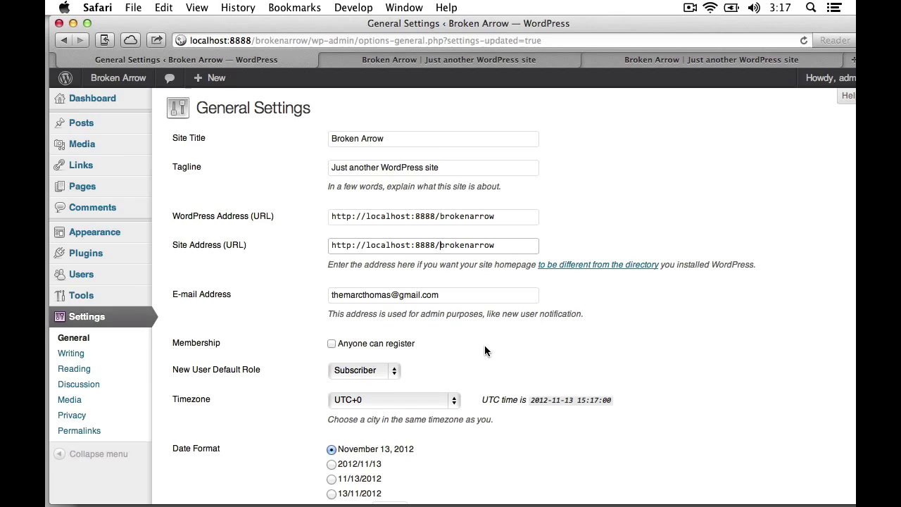
Delete the two update_option lines and the leftover blank line from functions.php and save it
key(ctrl+Up)
click(286, 221)
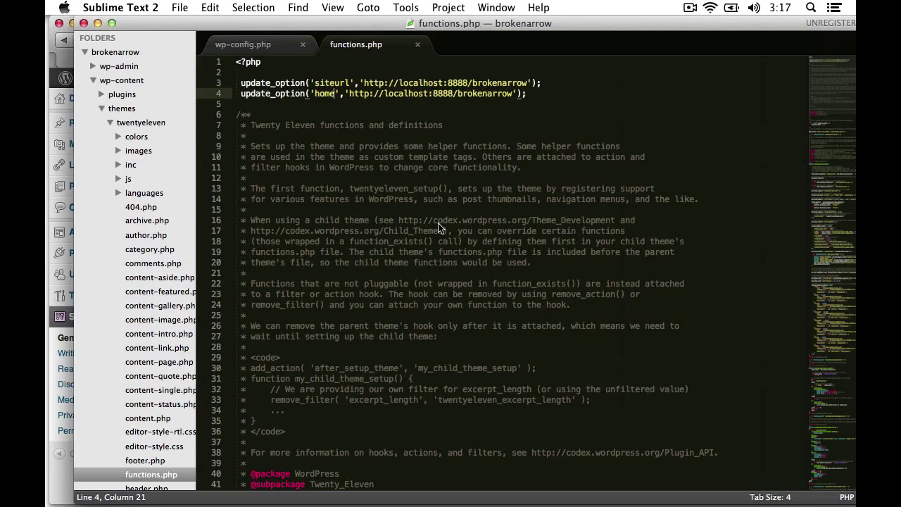
drag(539, 94, 230, 84)
key(BackSpace)
key(BackSpace)
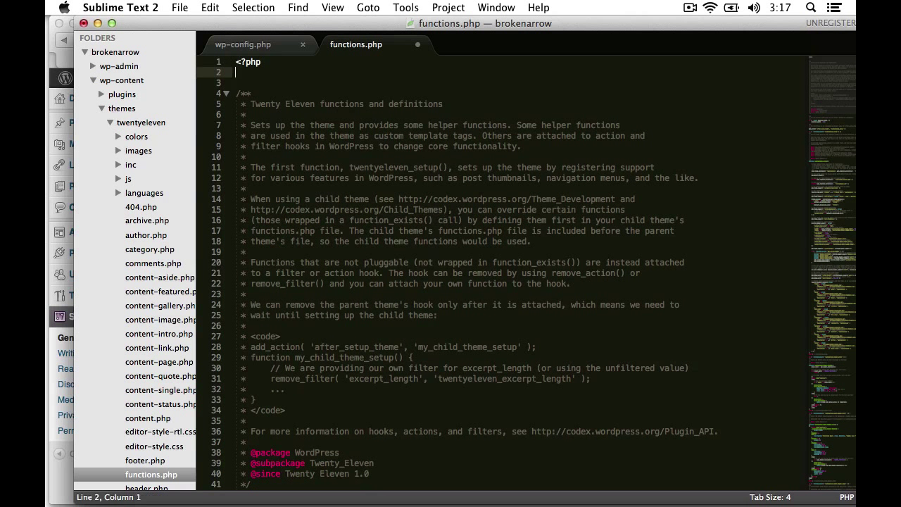
key(BackSpace)
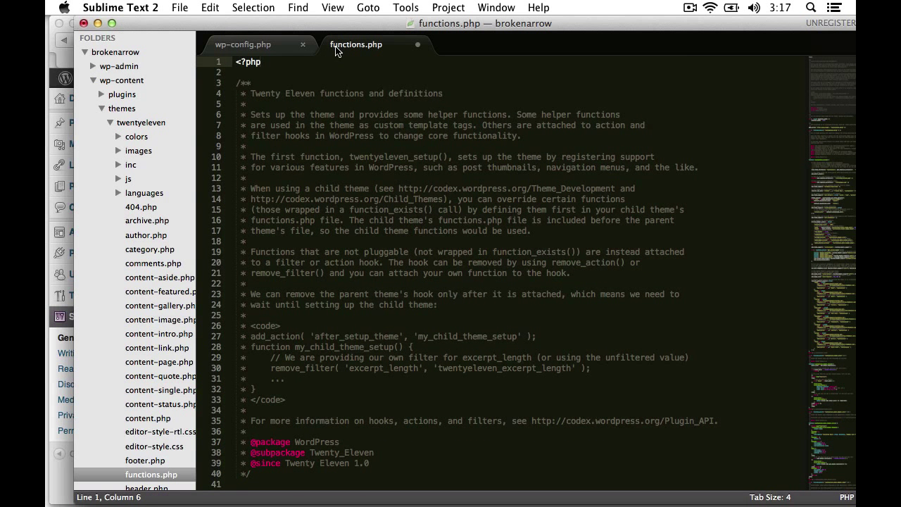
key(super+s)
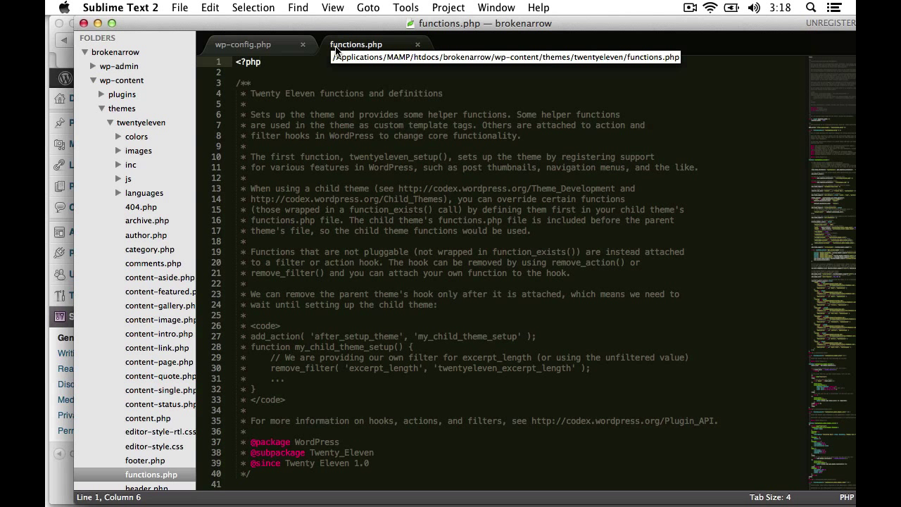
key(super+s)
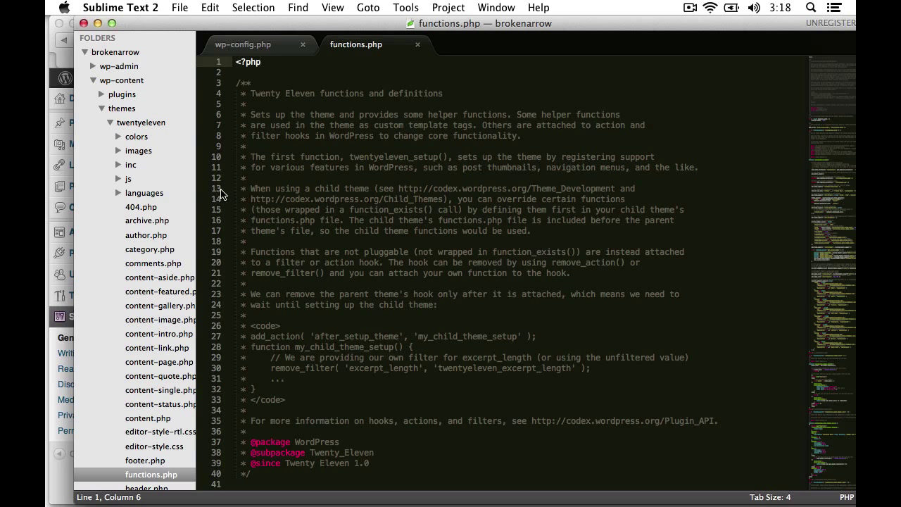
click(67, 479)
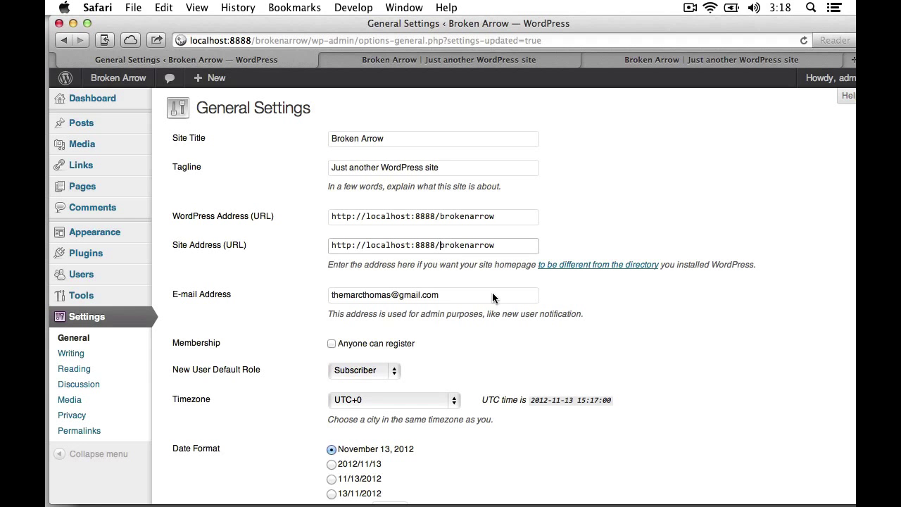
text(new)
scroll(615, 461, down, 5)
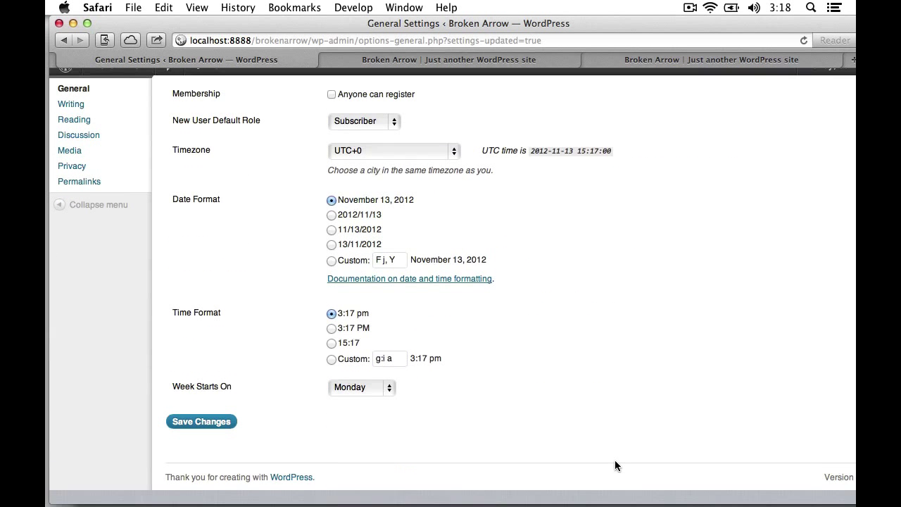
click(201, 429)
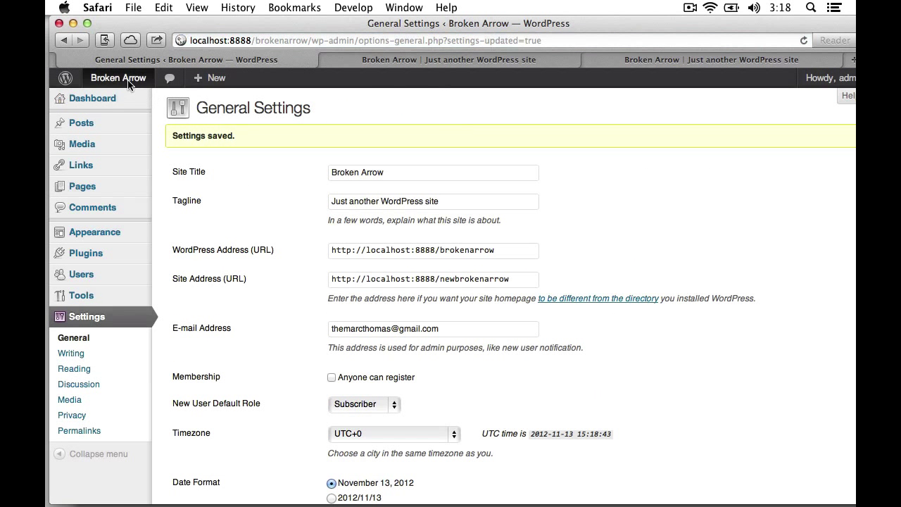
Visit the site, which shows 404 Not Found, and close the two old site tabs
mouse_move(123, 81)
super+click(113, 99)
click(744, 59)
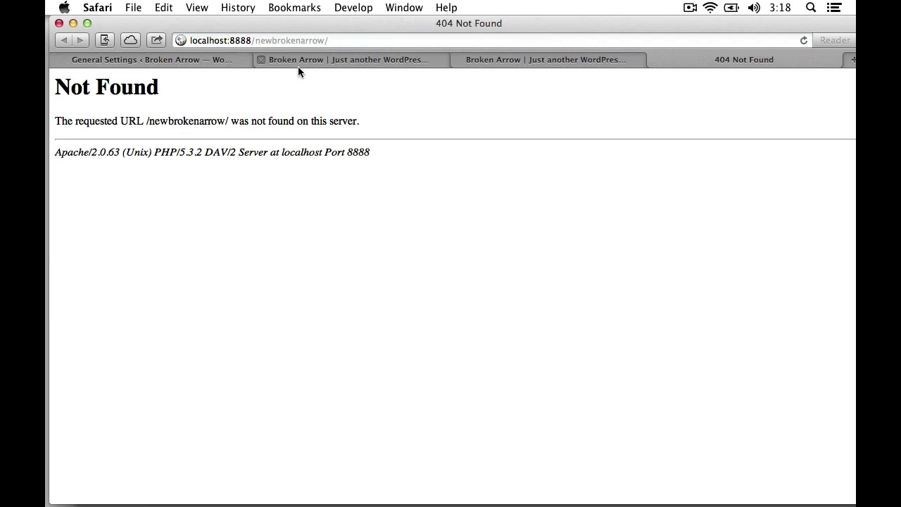
click(260, 59)
click(327, 59)
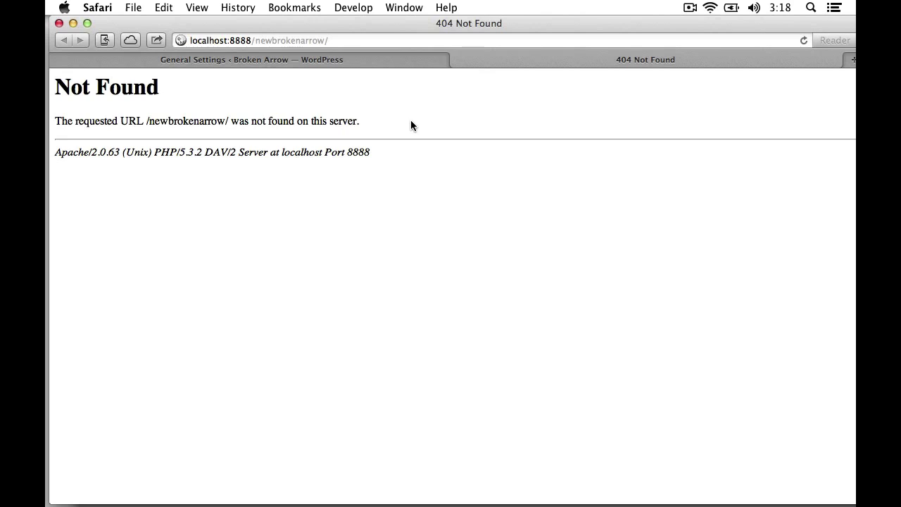
key(ctrl+Up)
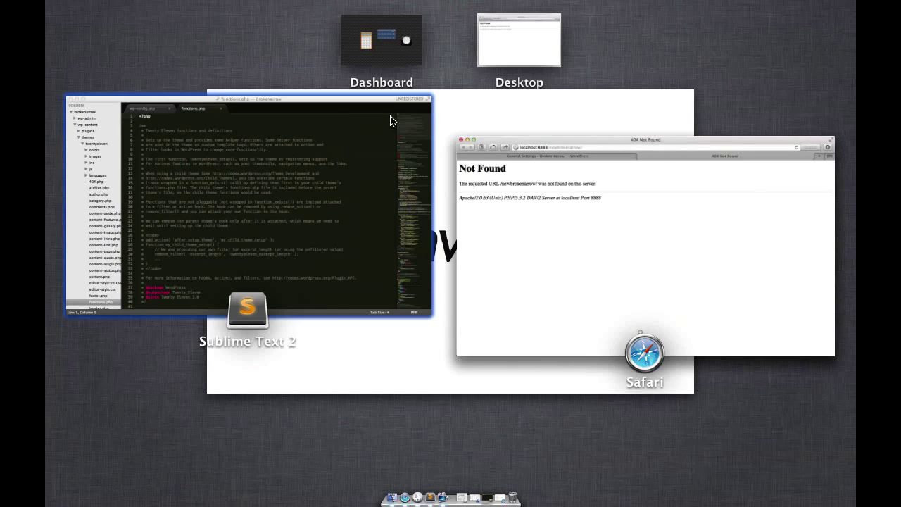
click(298, 165)
click(282, 49)
scroll(437, 339, left, 2)
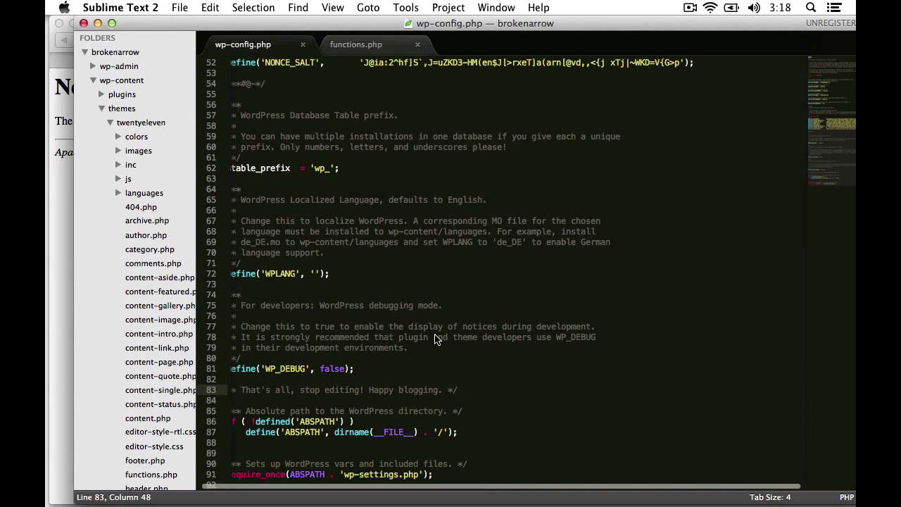
click(500, 437)
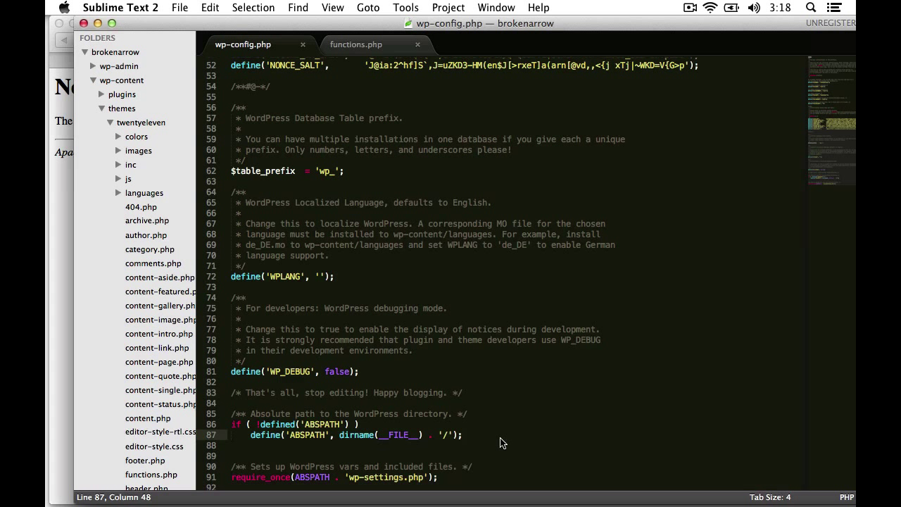
key(Up)
key(Up)
key(Up)
key(Up)
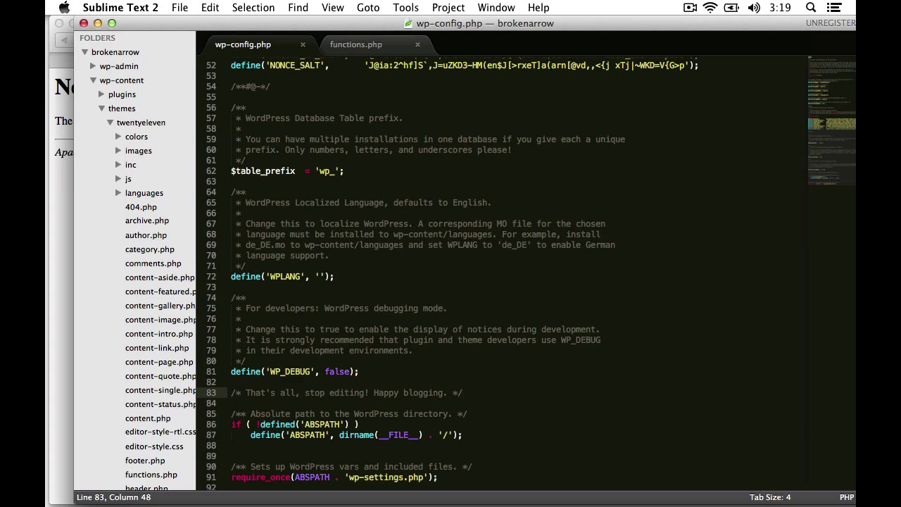
key(Return)
key(Return)
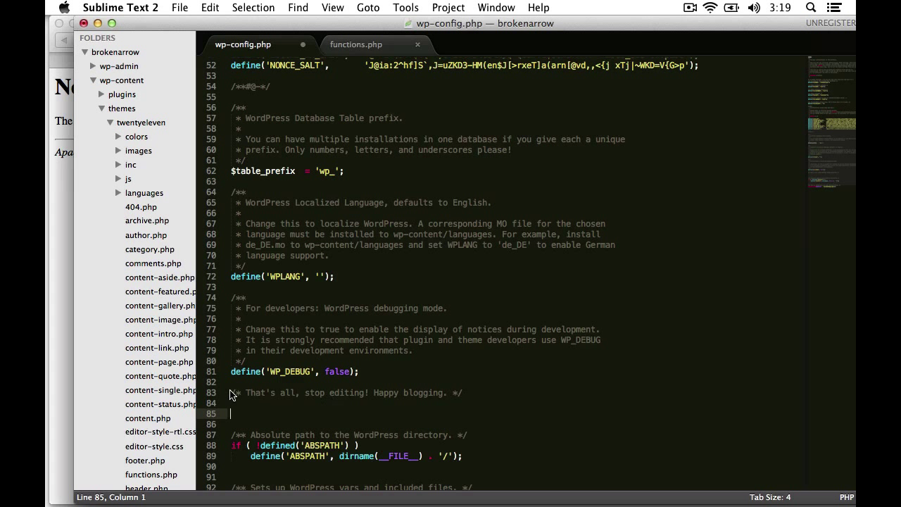
drag(232, 393, 471, 392)
click(470, 392)
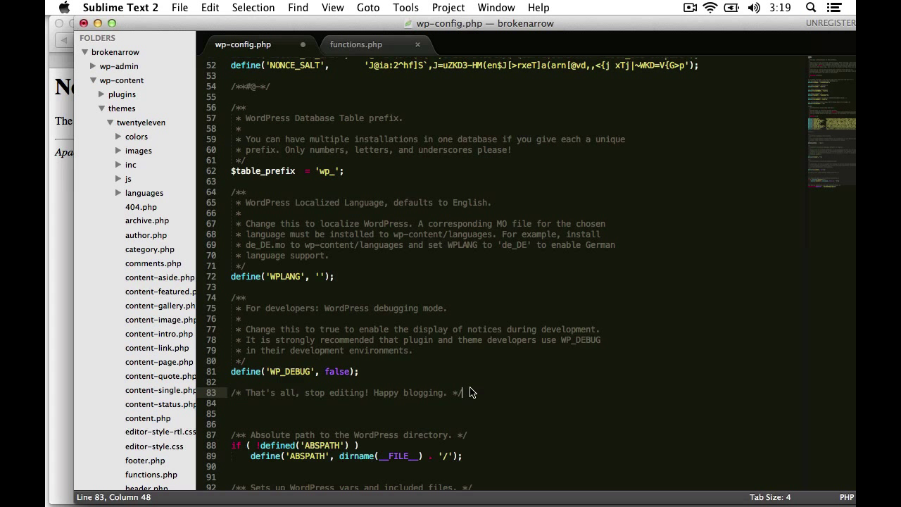
click(380, 420)
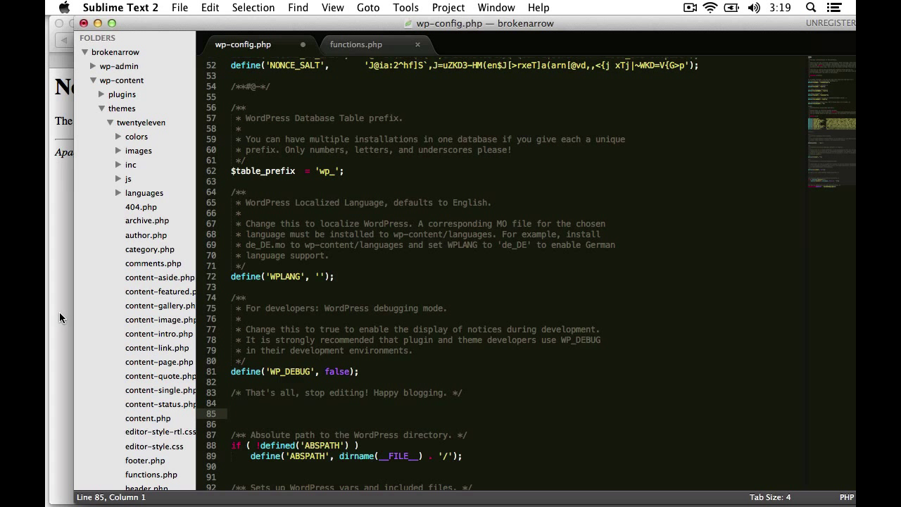
text(define('WP_HOME','http://localhost:8888/brokenarrow');)
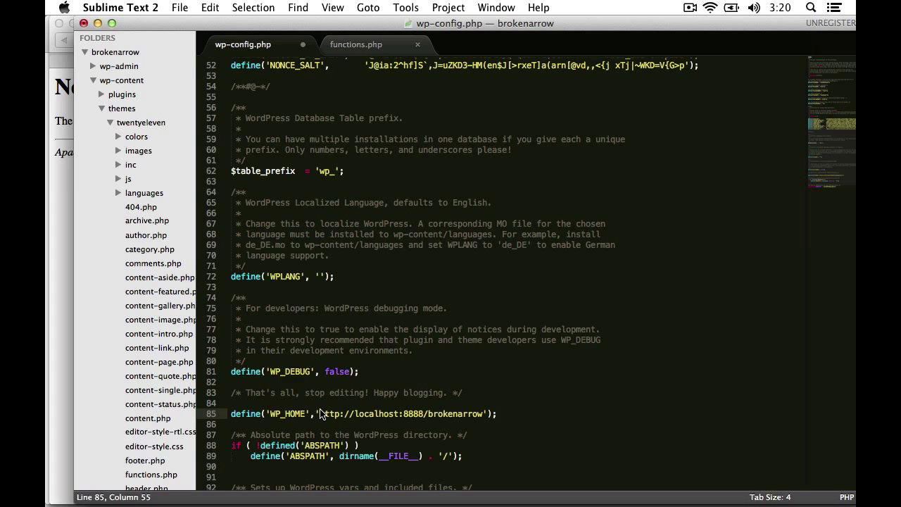
Duplicate the define as WP_SITEURL with the same URL and save wp-config.php
drag(320, 415, 483, 415)
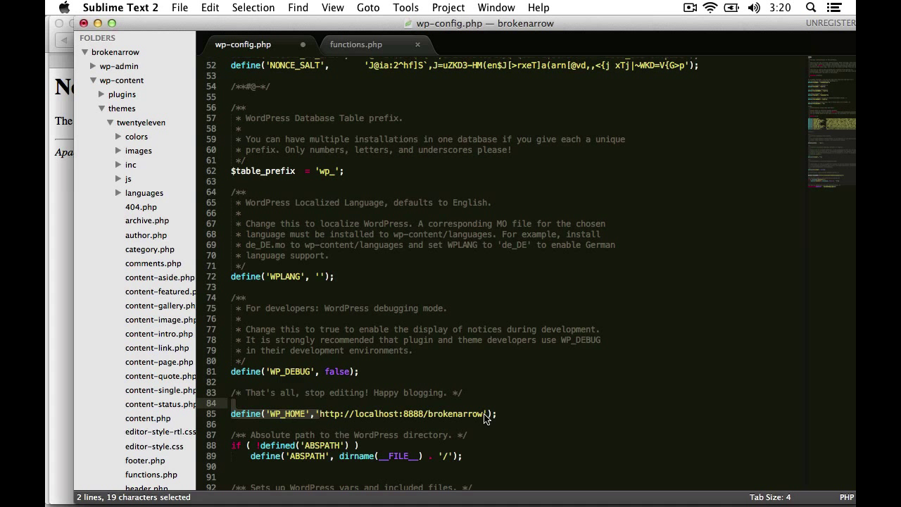
click(485, 415)
click(530, 414)
key(Return)
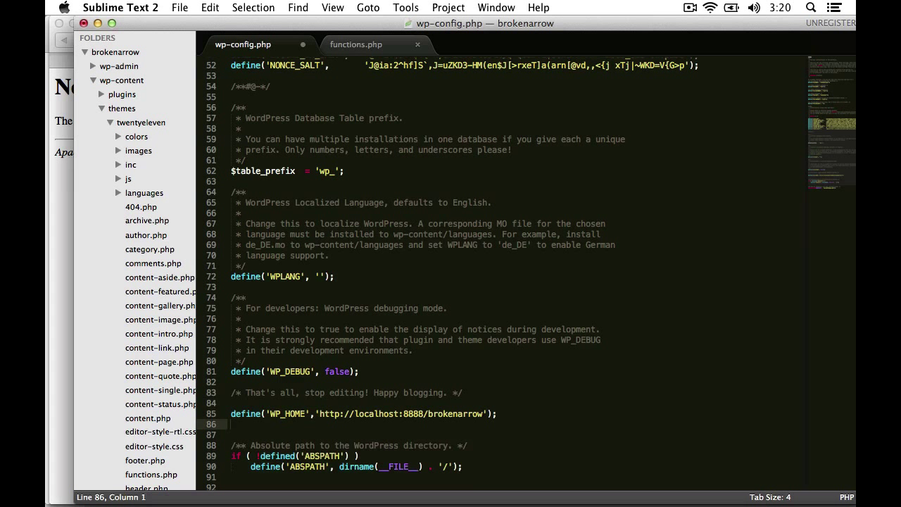
text(define('WP_HOME','http://localhost:8888/brokenarrow');)
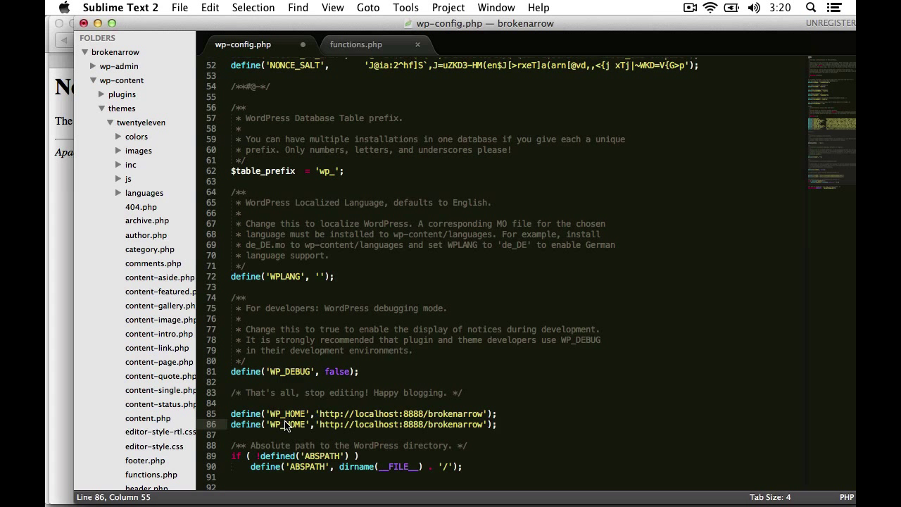
drag(287, 426, 308, 426)
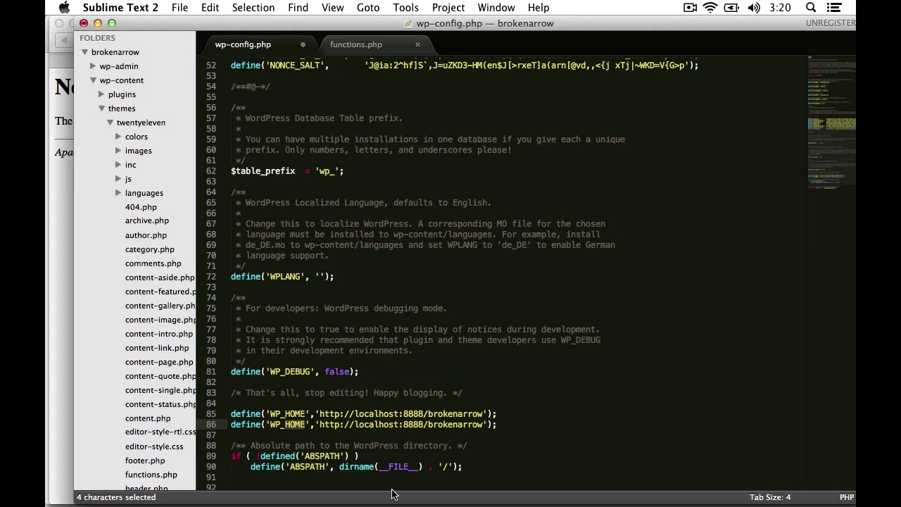
text(SITEURL)
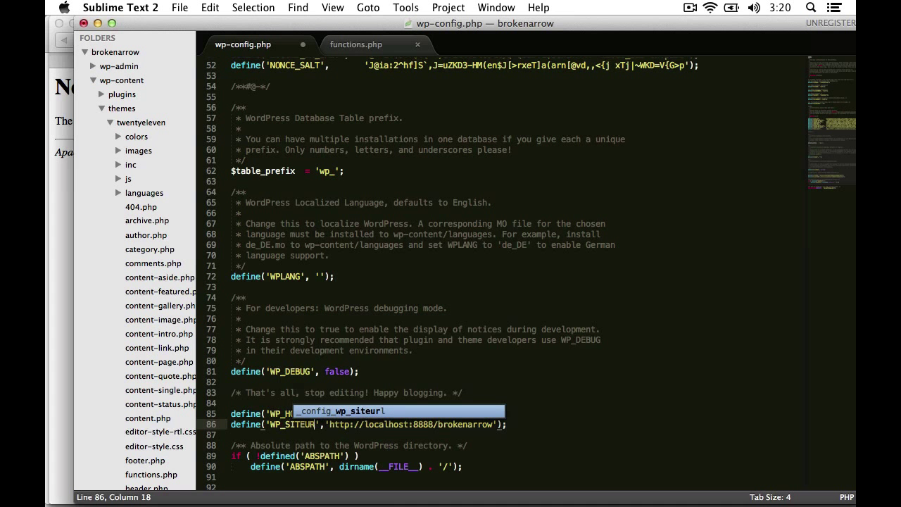
key(super+s)
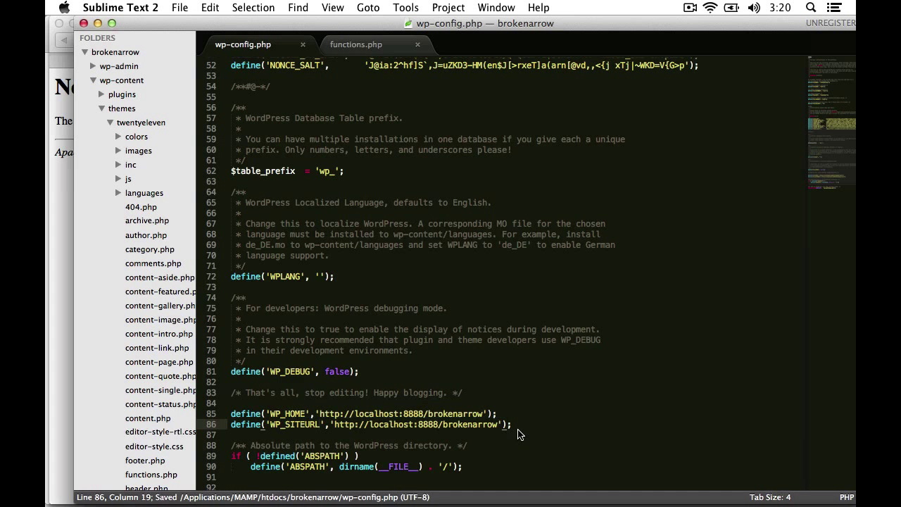
Remove 'new' from the browser address to load localhost:8888/brokenarrow
click(46, 295)
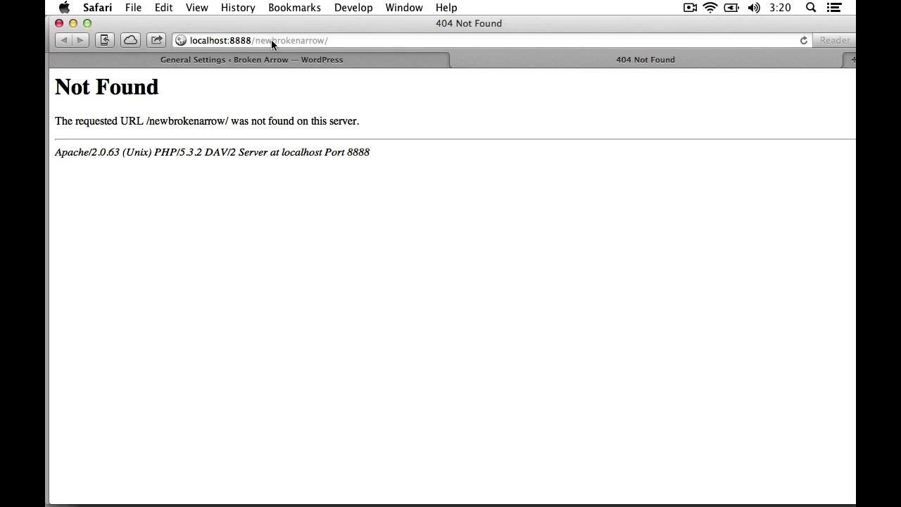
drag(273, 40, 256, 41)
key(BackSpace)
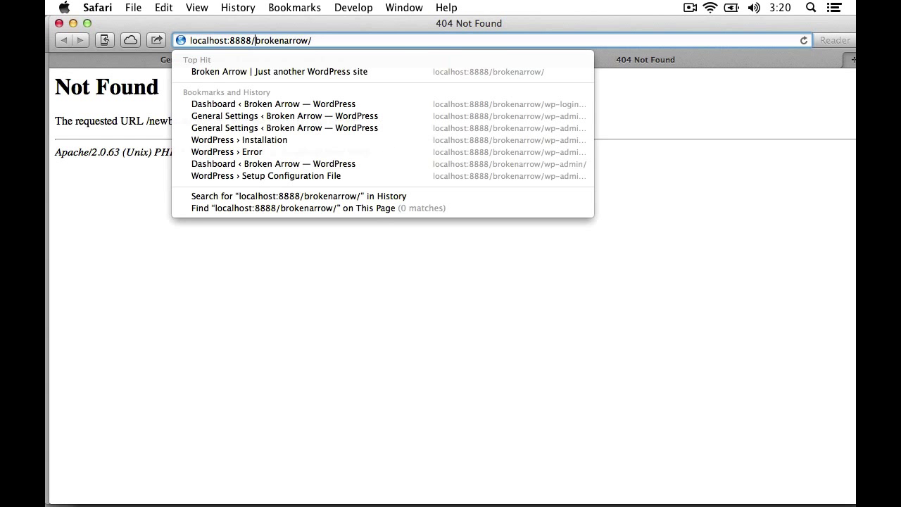
key(Return)
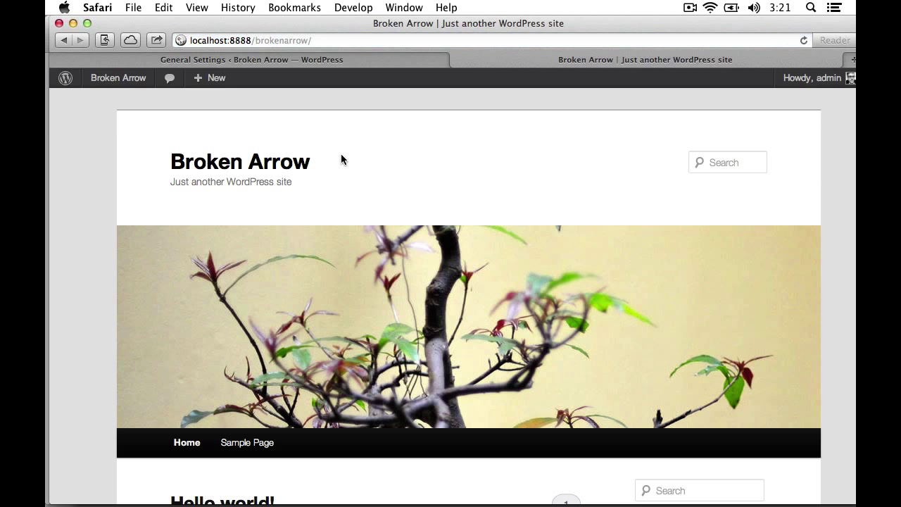
click(342, 59)
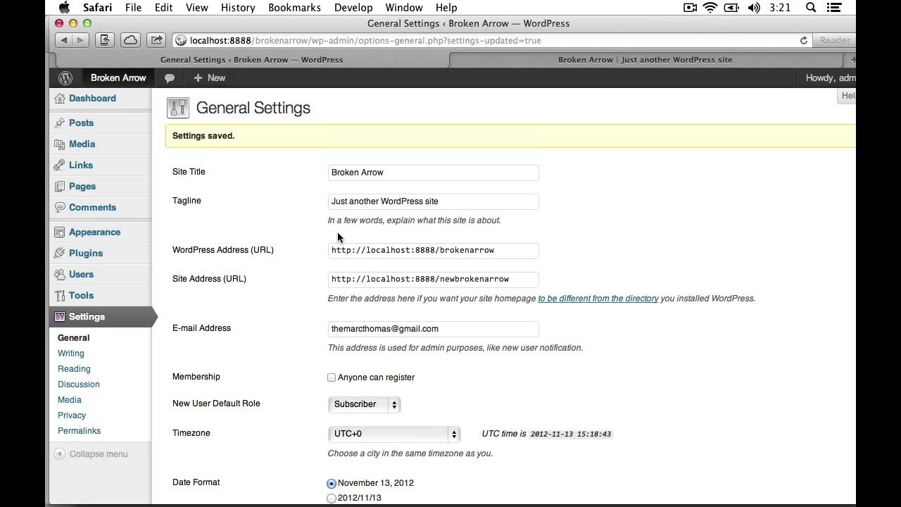
key(super+r)
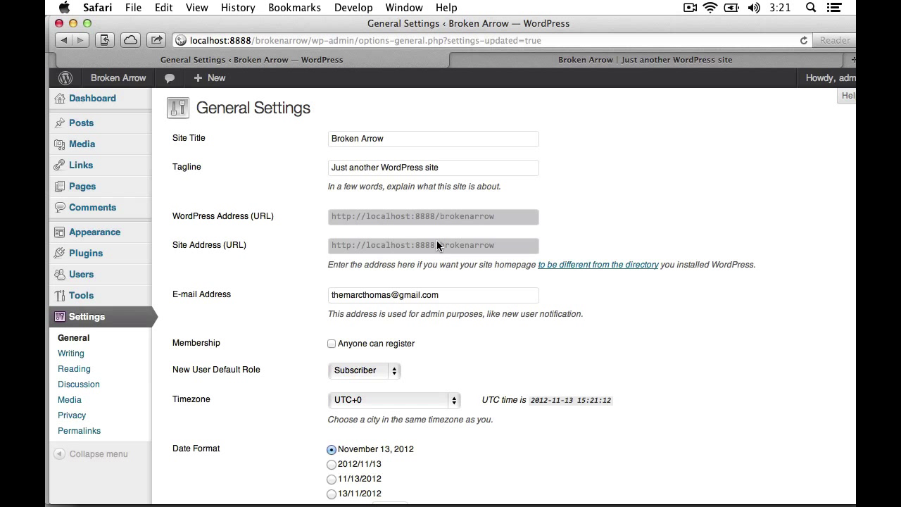
triple_click(435, 246)
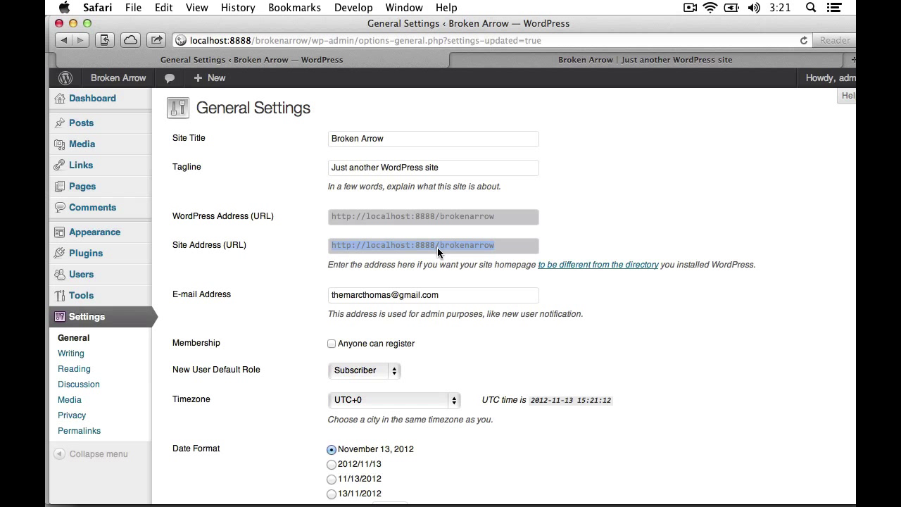
click(256, 255)
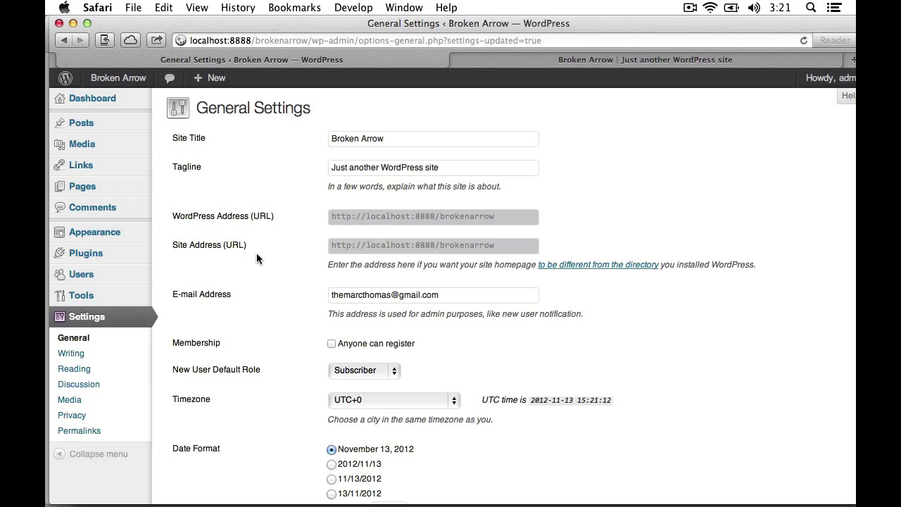
Cut the WP_HOME and WP_SITEURL define lines from wp-config.php and save the file
key(super+Tab)
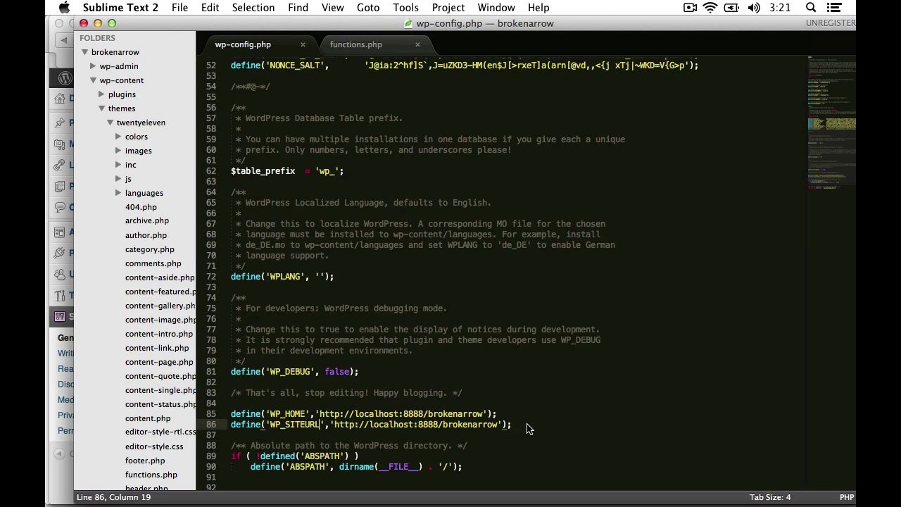
drag(519, 426, 225, 406)
mouse_move(435, 501)
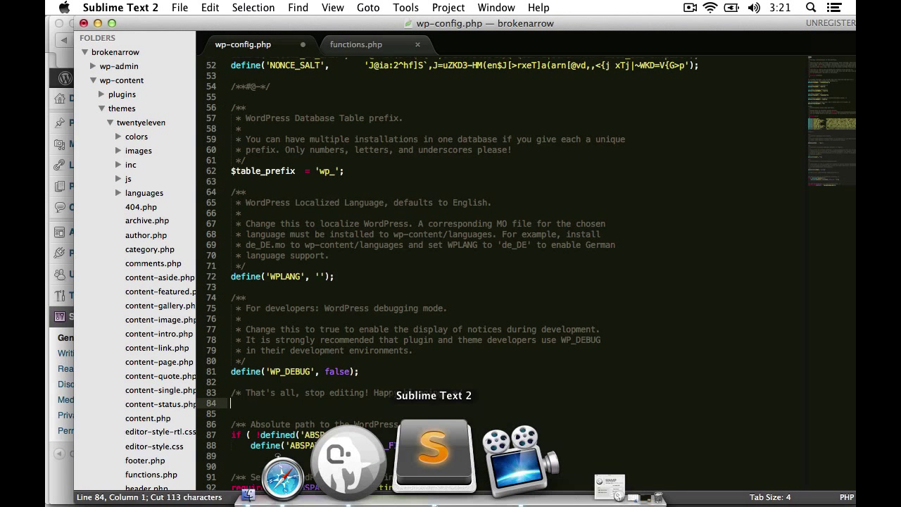
key(super+x)
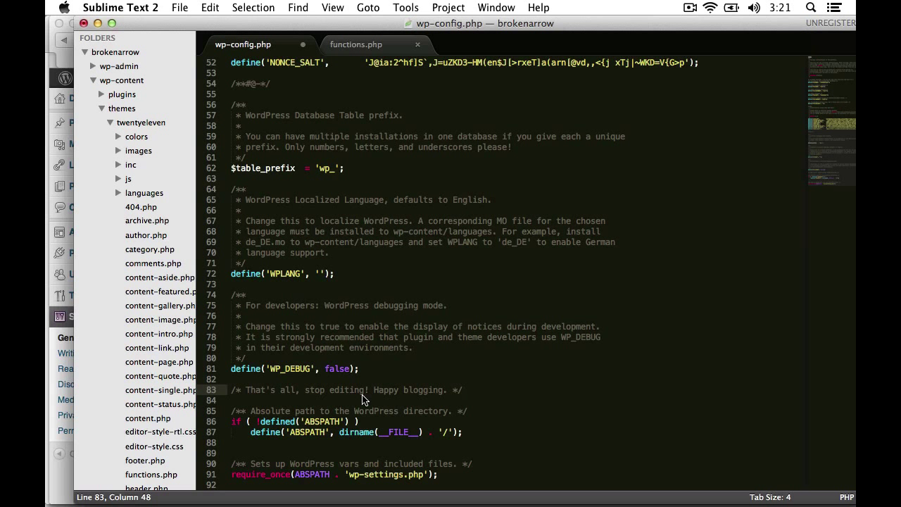
key(super+s)
Reload General Settings, visit the site at /newbrokenarrow/ showing 404, and close the old site tabs
click(63, 470)
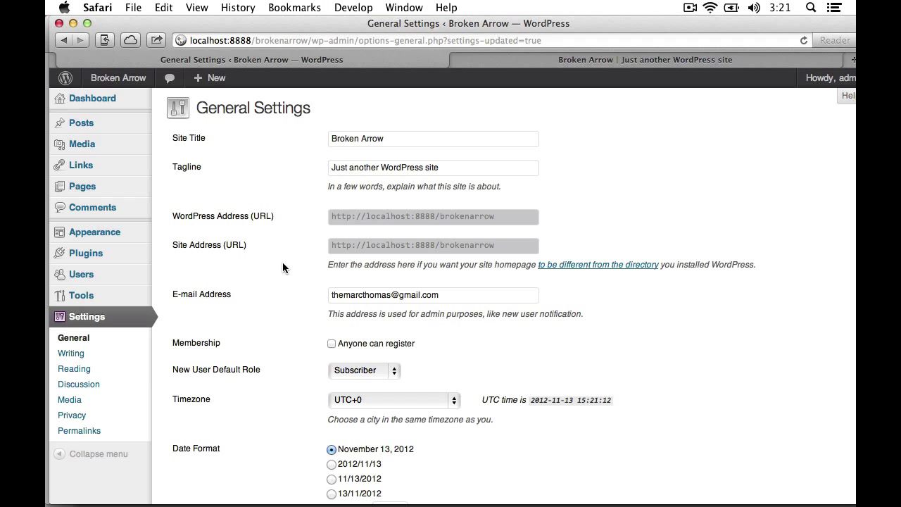
key(super+r)
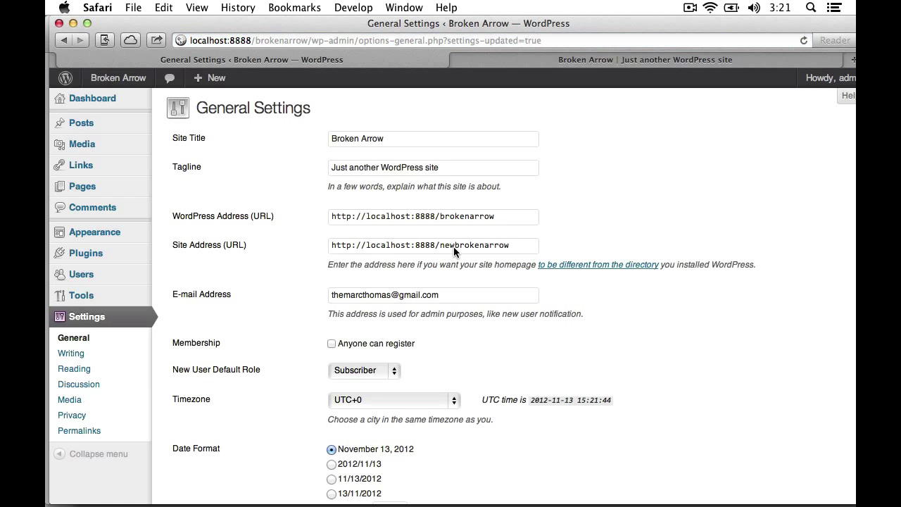
super+click(118, 77)
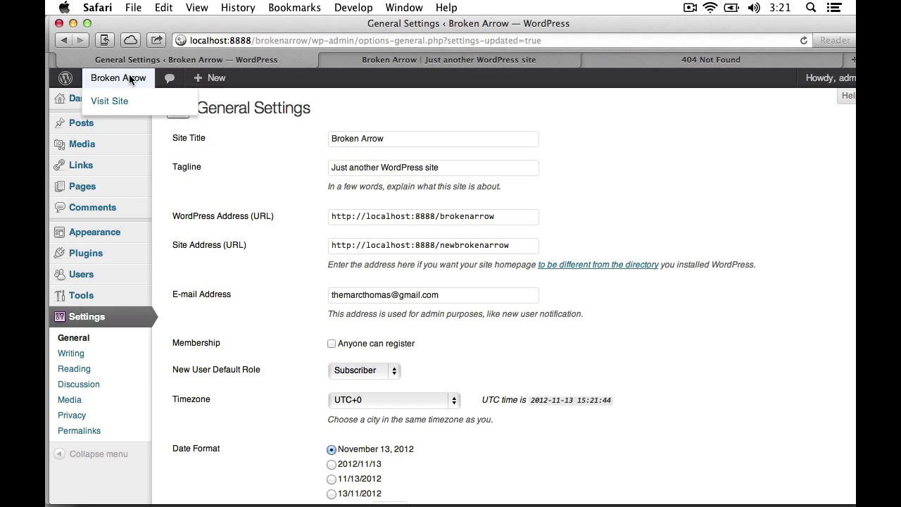
click(336, 65)
click(328, 59)
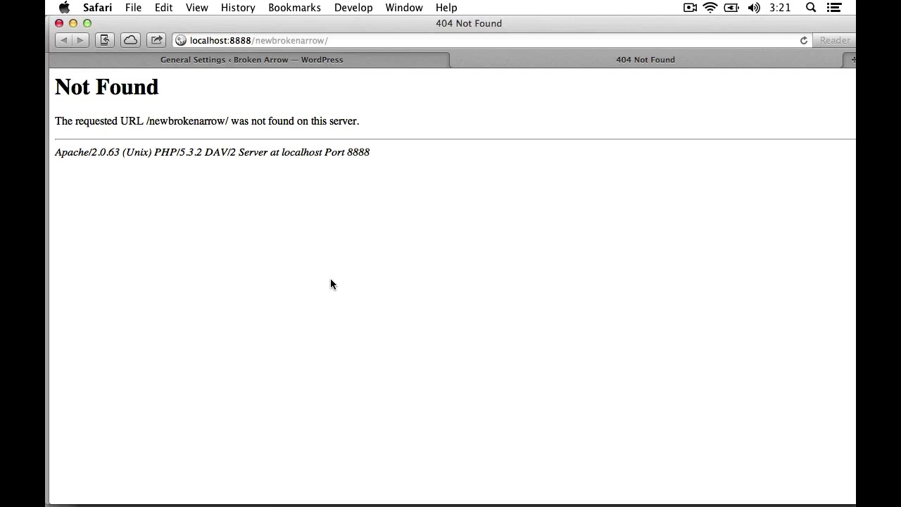
key(super+Tab)
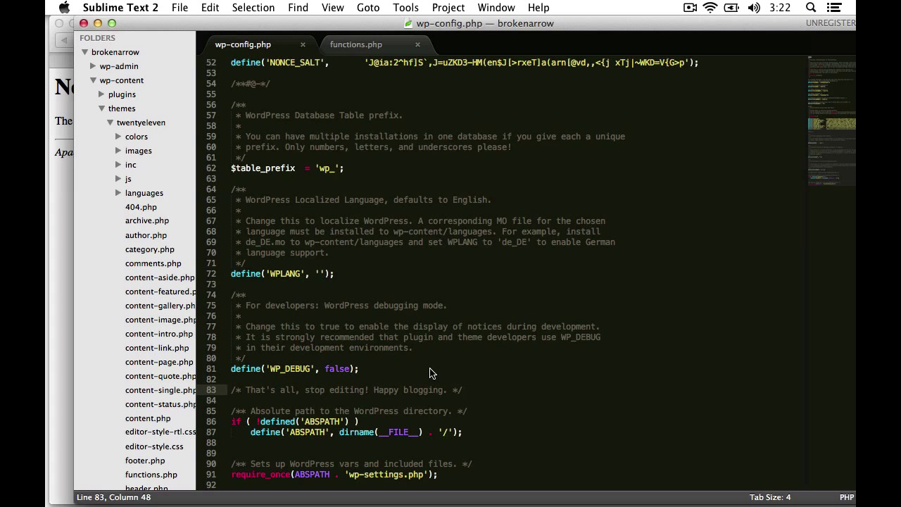
Paste define('RELOCATE',true); below the WP_DEBUG line in wp-config.php and save
click(430, 368)
key(Return)
key(Return)
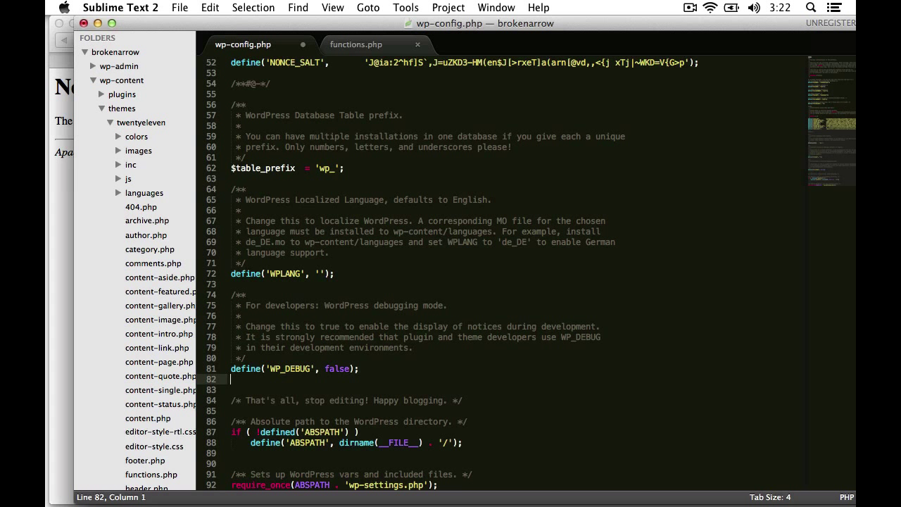
key(super+v)
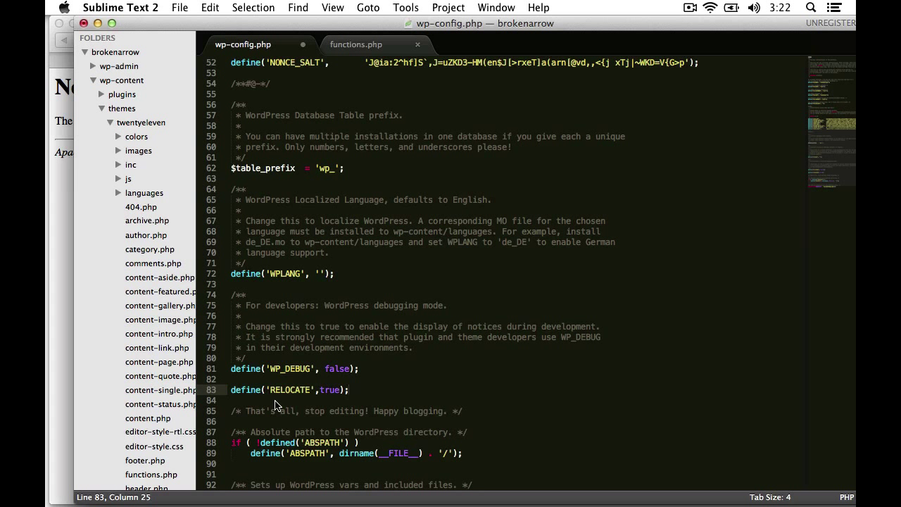
drag(275, 401, 369, 427)
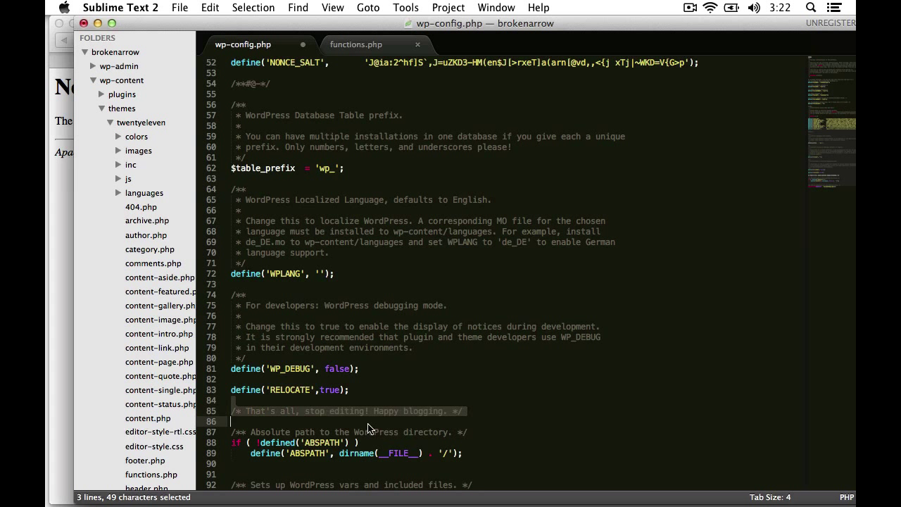
click(407, 384)
key(super+s)
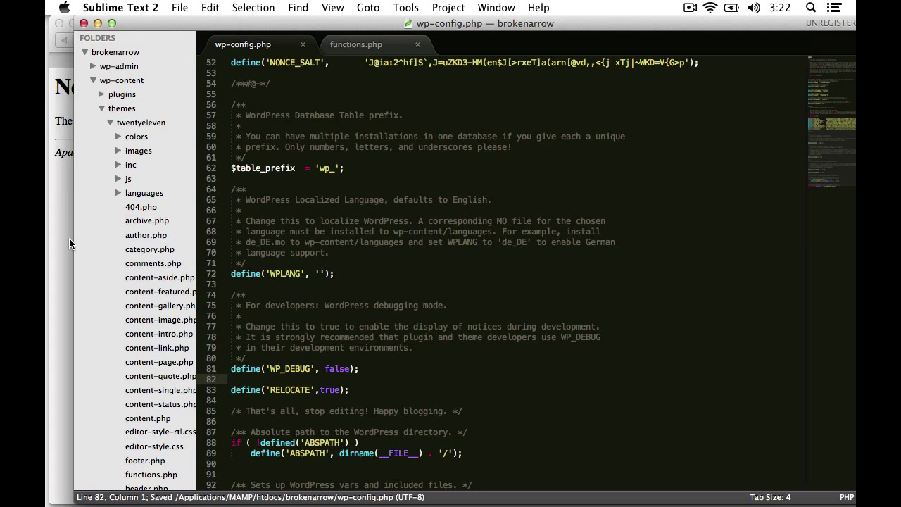
In Safari, remove 'new' from the address and load localhost:8888/brokenarrow
click(64, 235)
drag(271, 41, 255, 41)
key(BackSpace)
key(Return)
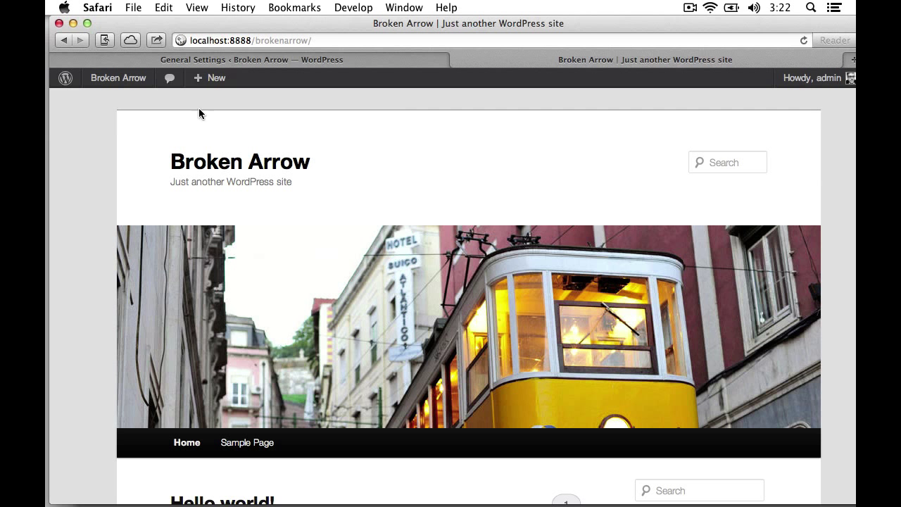
click(257, 62)
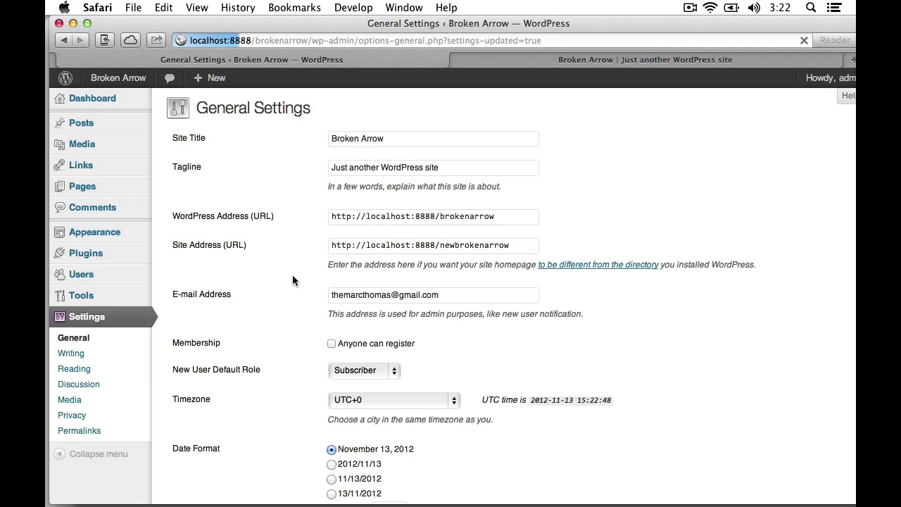
drag(455, 243, 446, 243)
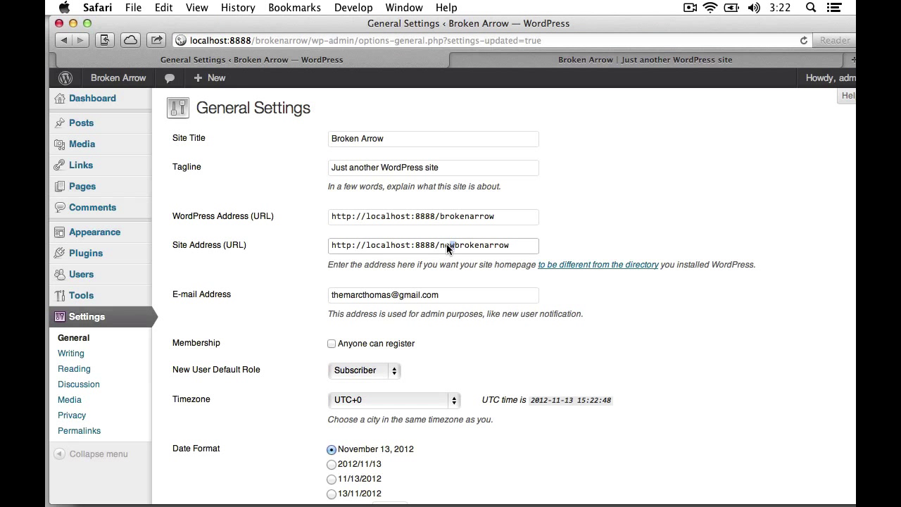
key(BackSpace)
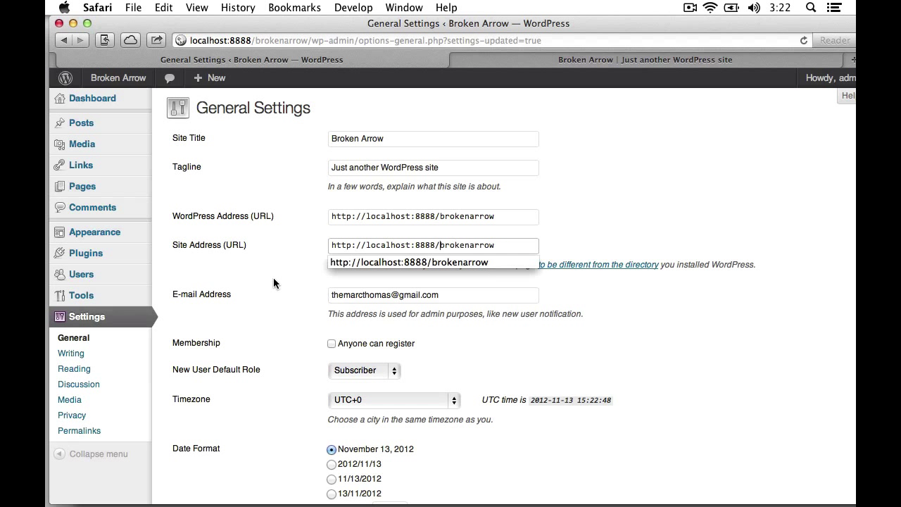
click(273, 279)
scroll(273, 283, down, 5)
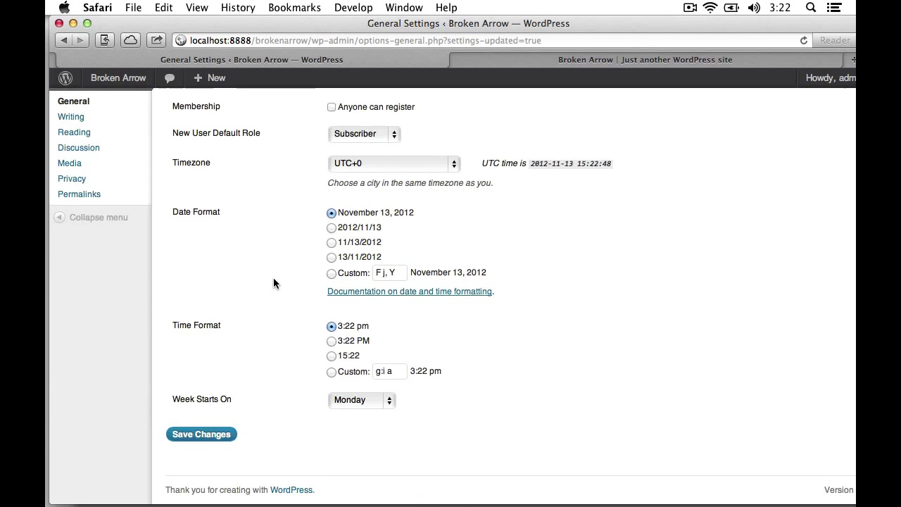
click(201, 434)
Visit the site's front end to confirm it loads, then close the extra site tabs
super+click(119, 78)
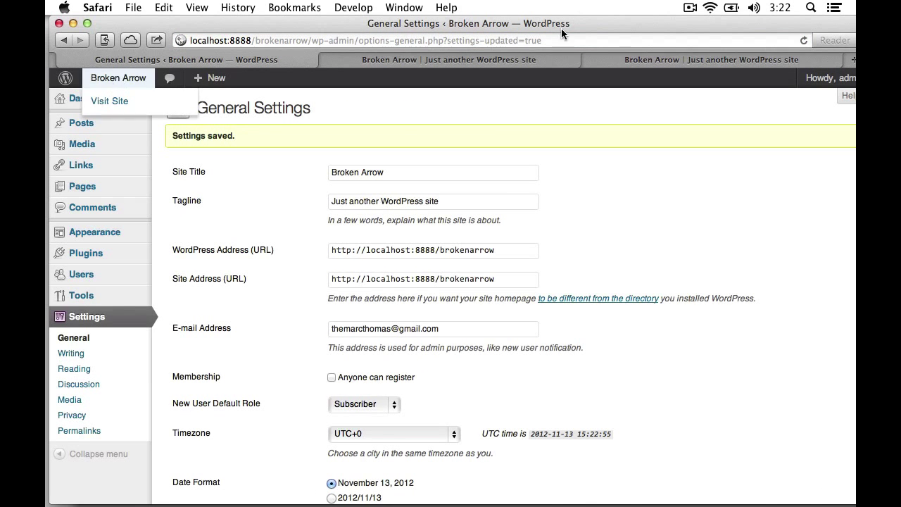
click(639, 59)
click(589, 59)
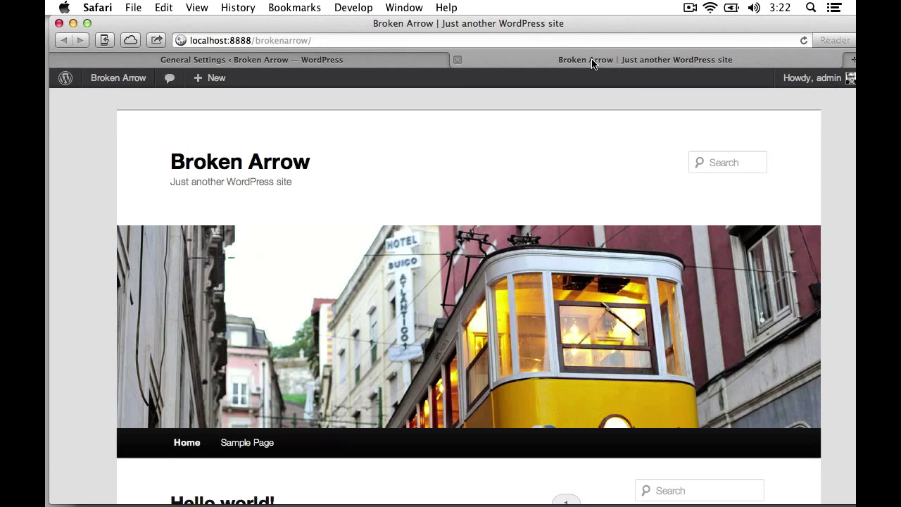
click(456, 60)
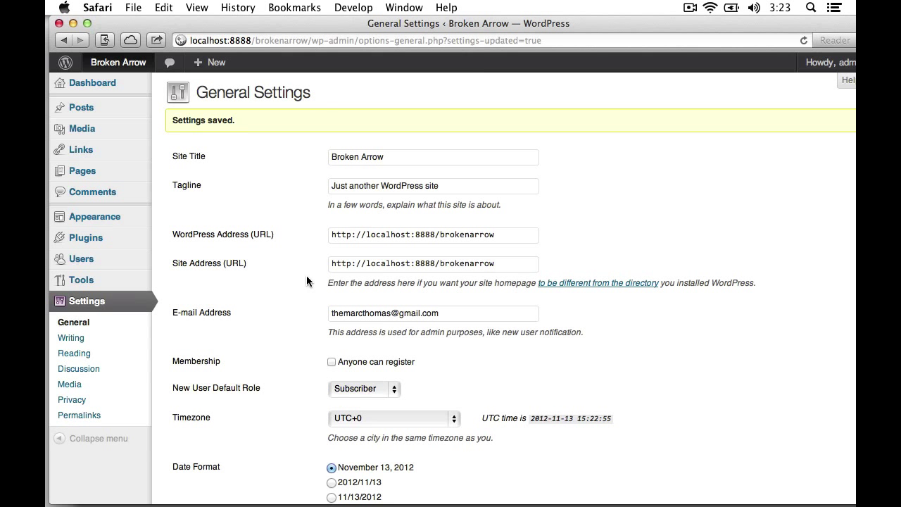
Replace true with false in define('RELOCATE',true); in wp-config.php and save the file
key(ctrl+Up)
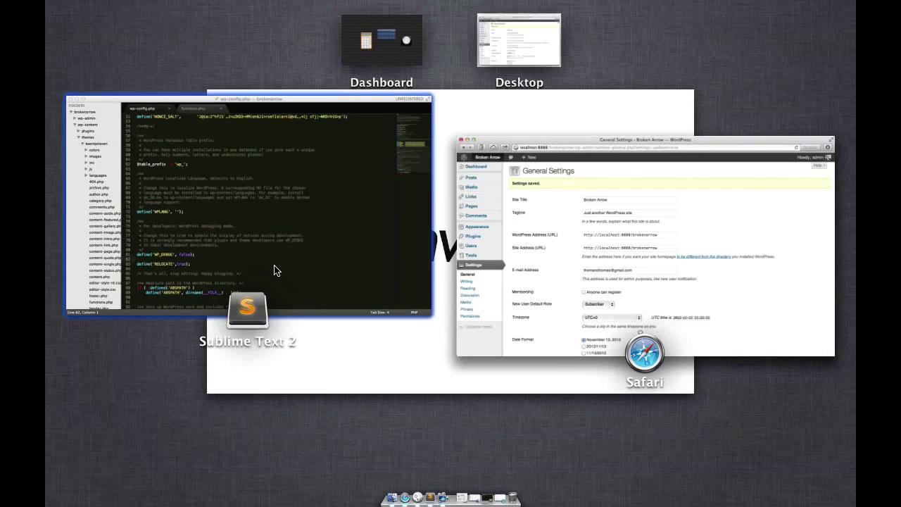
click(275, 269)
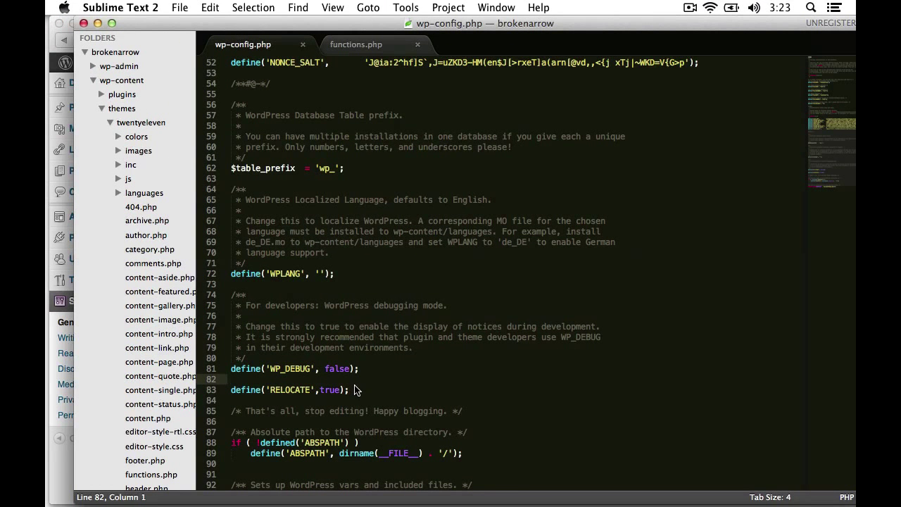
click(346, 391)
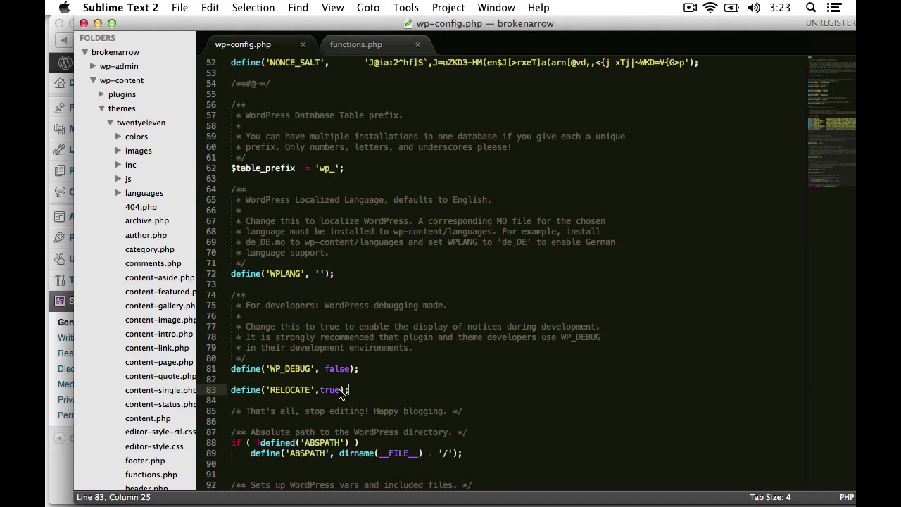
drag(340, 390, 318, 390)
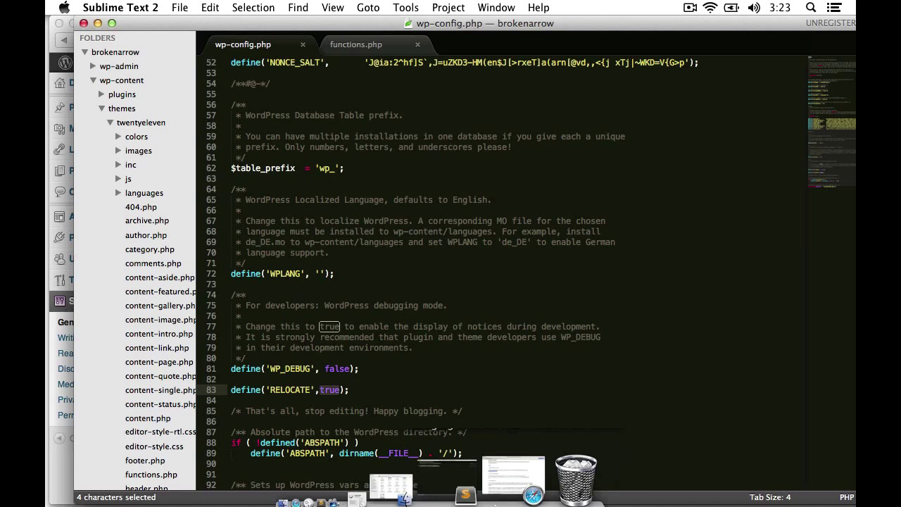
key(BackSpace)
key(BackSpace)
text(false)
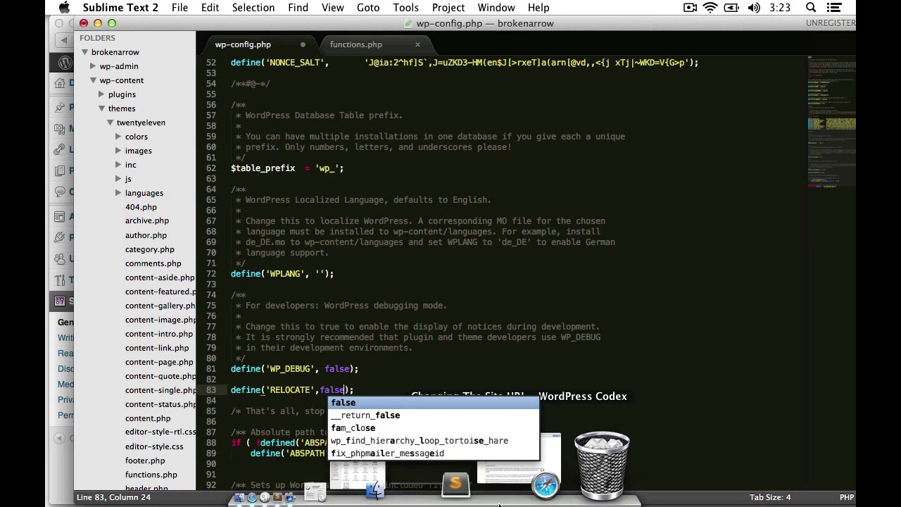
click(414, 326)
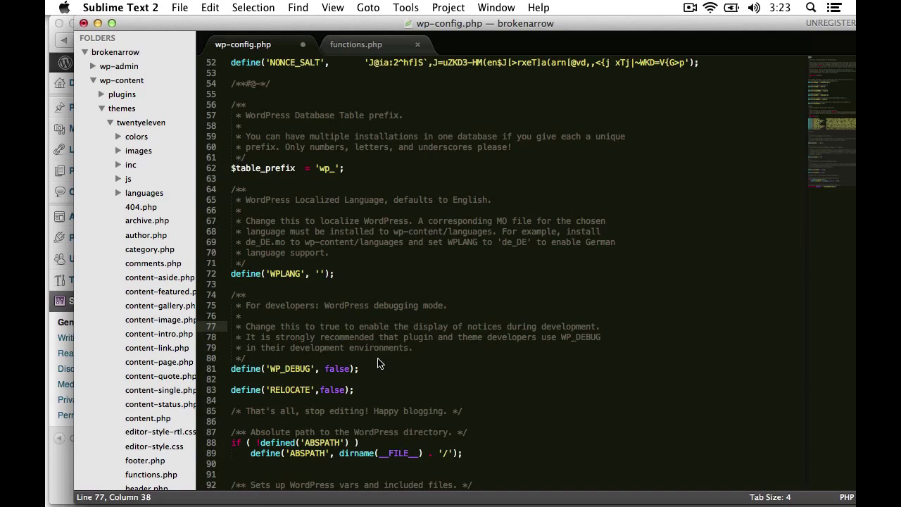
key(super+s)
click(66, 464)
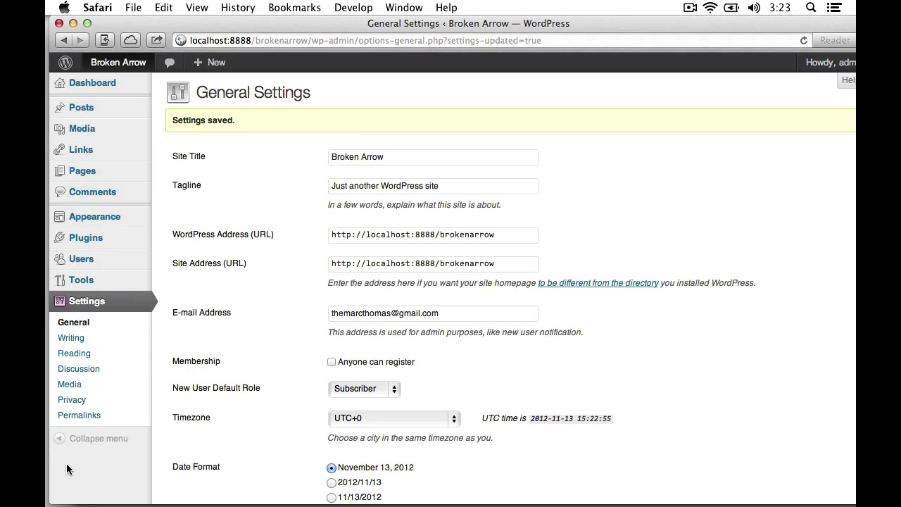
super+click(148, 63)
click(591, 60)
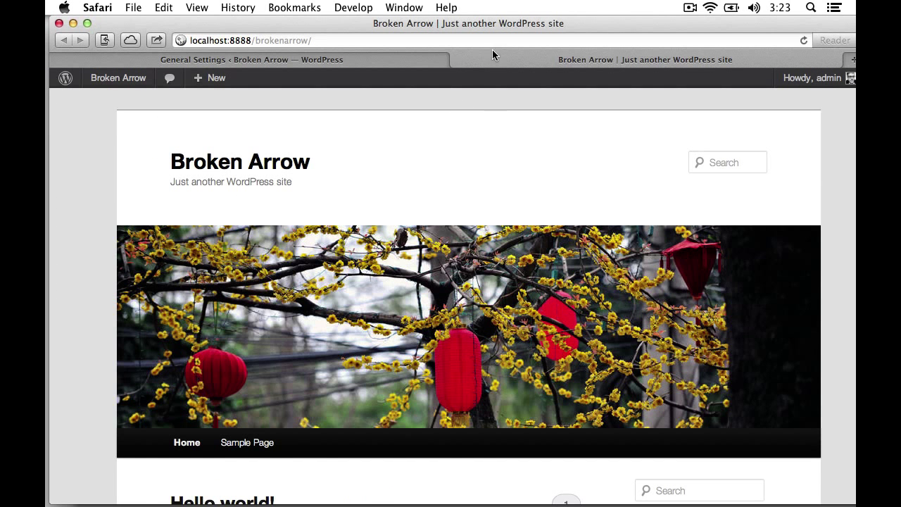
click(457, 60)
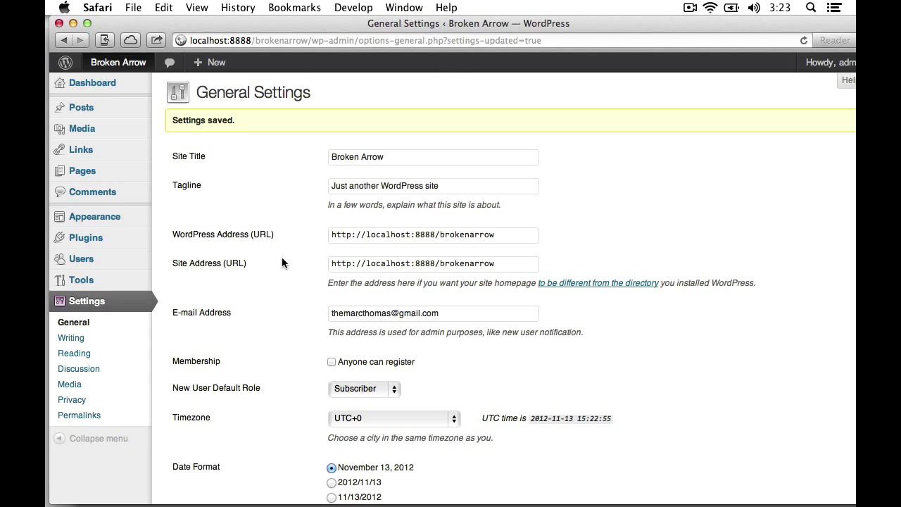